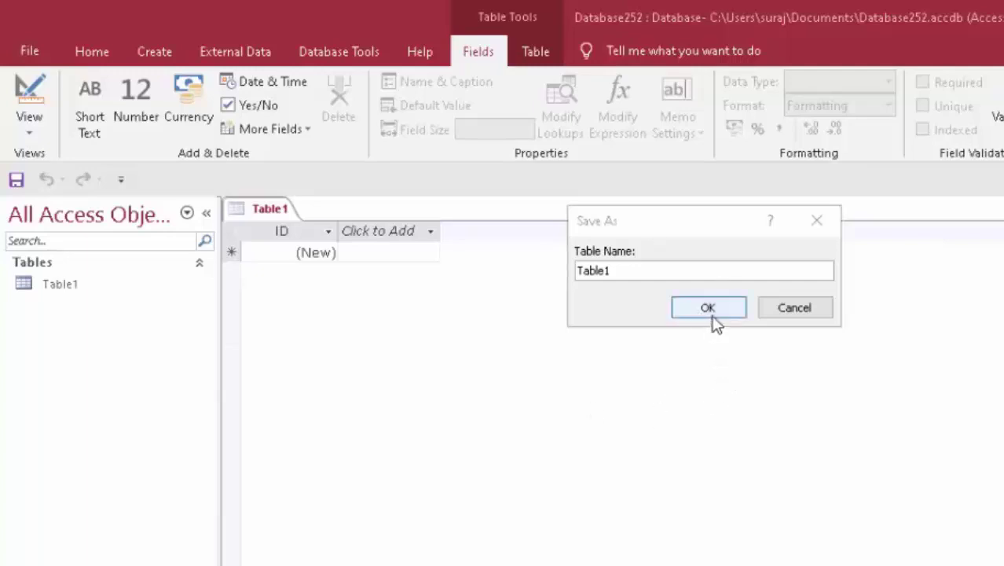
Accept Table1 as the new table's name in the Save As dialog.
left_click(713, 320)
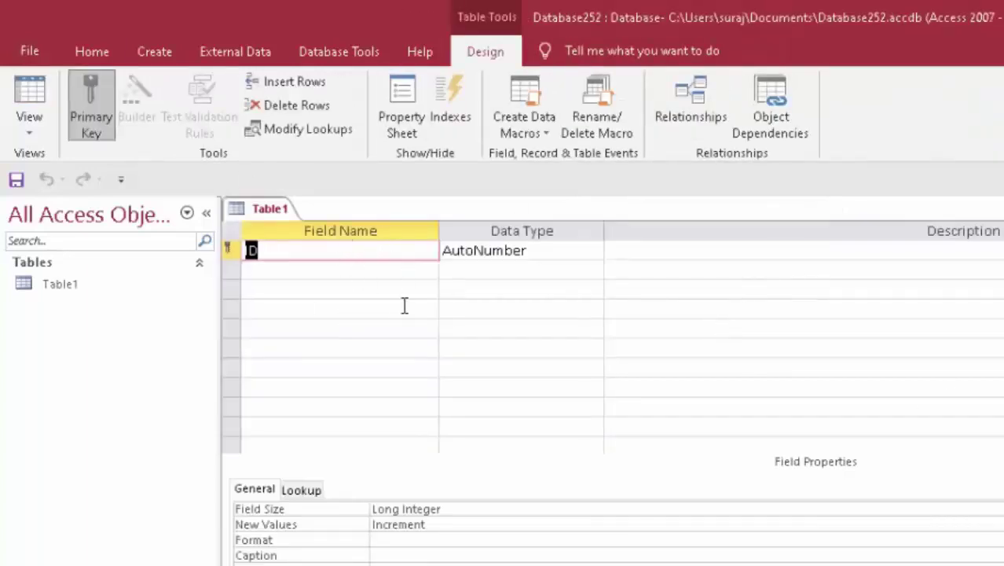
Rename the ID field to Roll number and add a Short Text field Name of Student.
key("BackSpace")
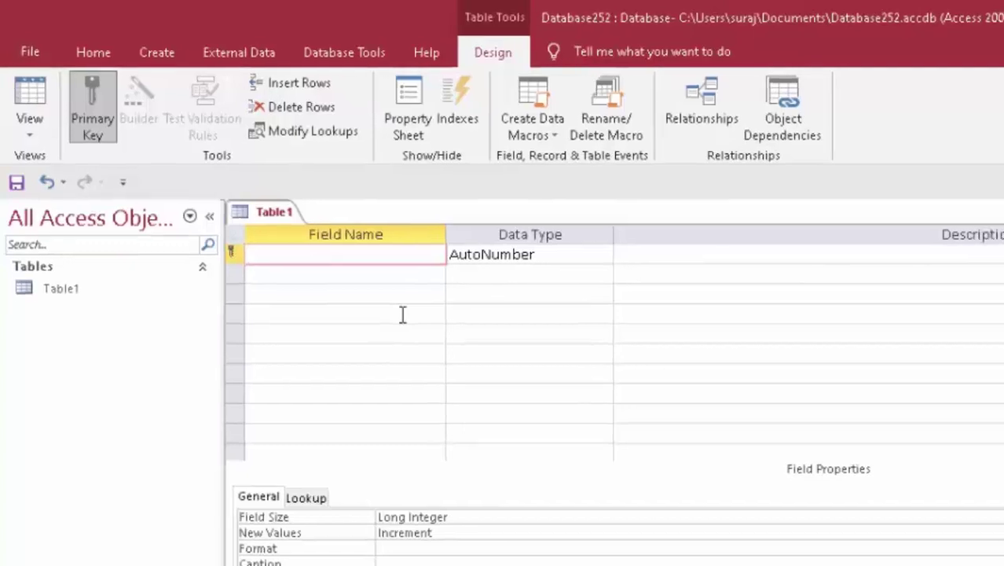
type("R")
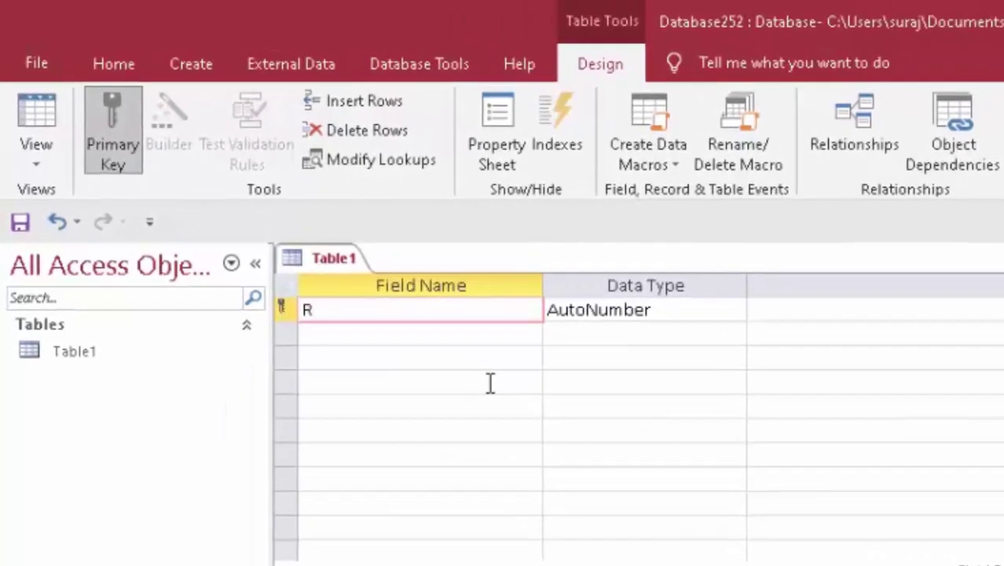
type("oll num")
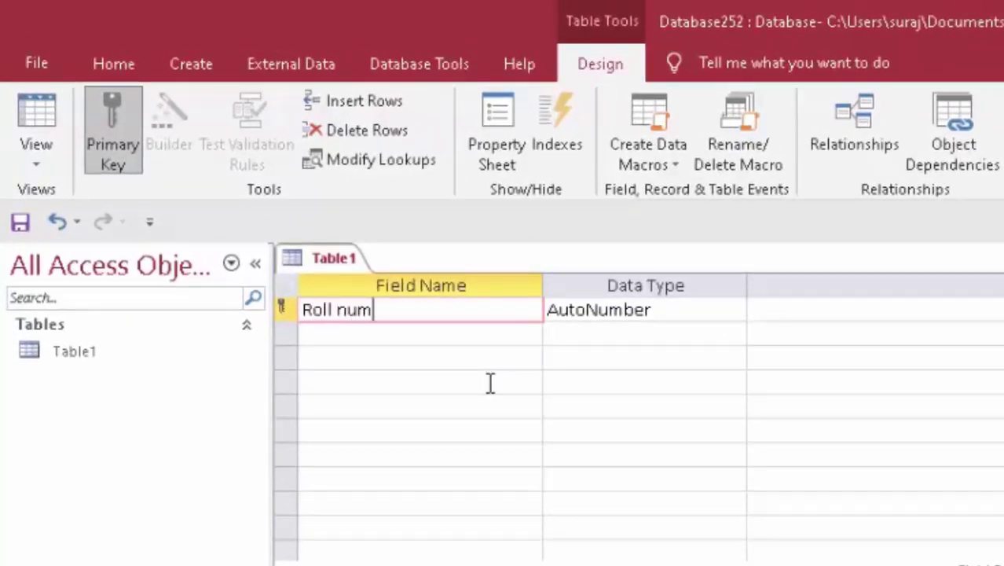
type("ber")
key("Tab")
key("Tab")
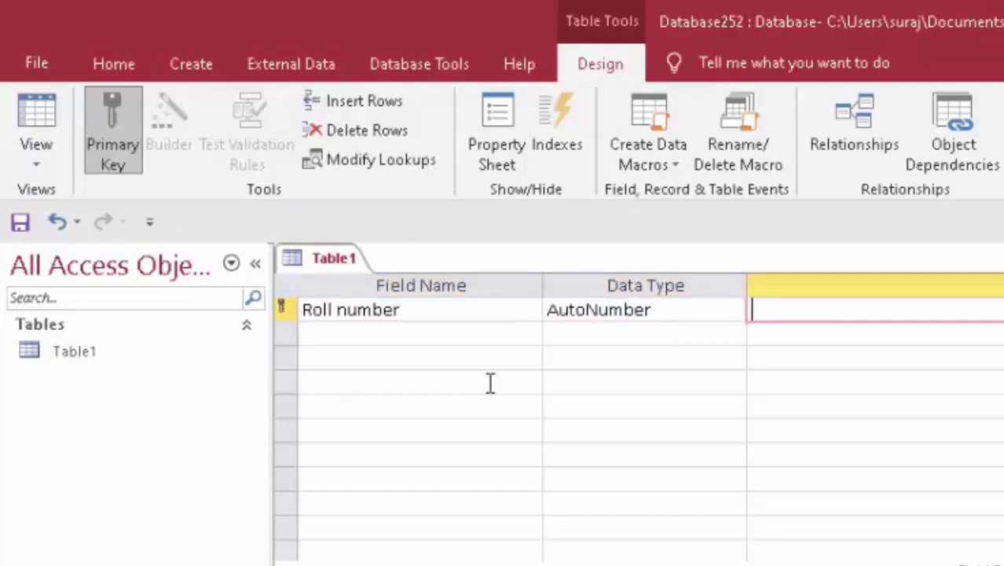
key("Tab")
type("N")
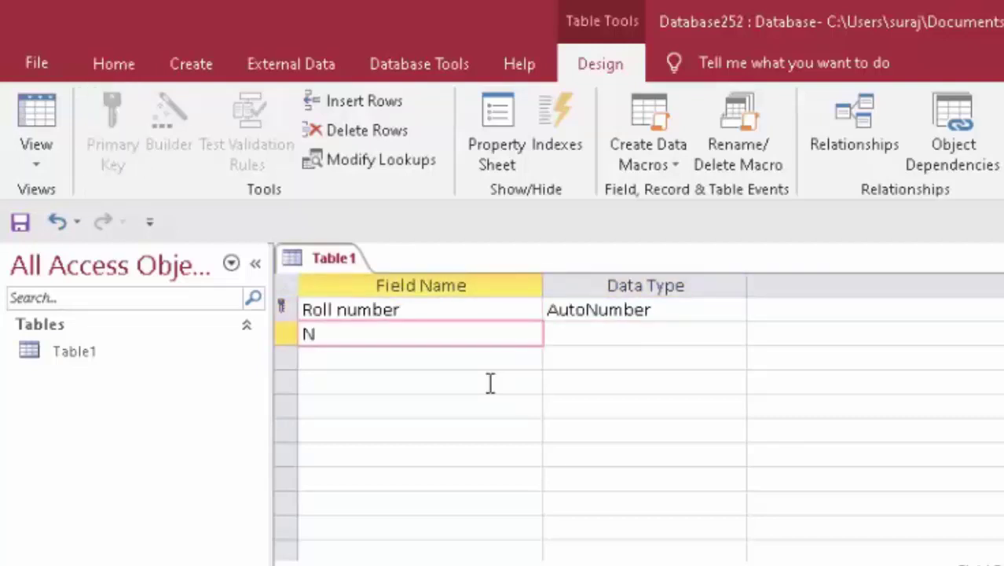
type("ame o")
type("f St")
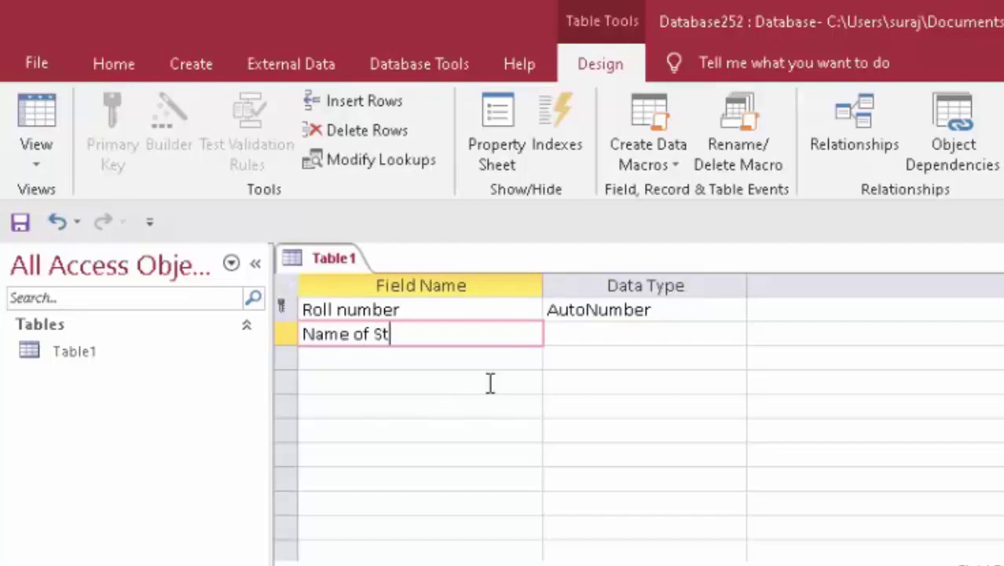
type("udent")
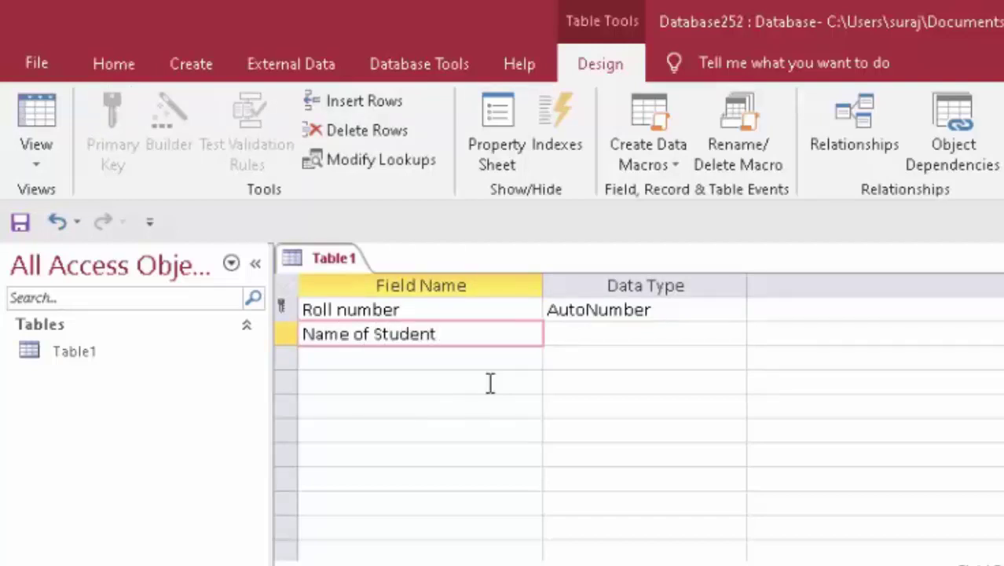
left_click(630, 340)
Add a Class field (Short Text) and a Marks field (Number), then switch to datasheet view.
left_click(407, 358)
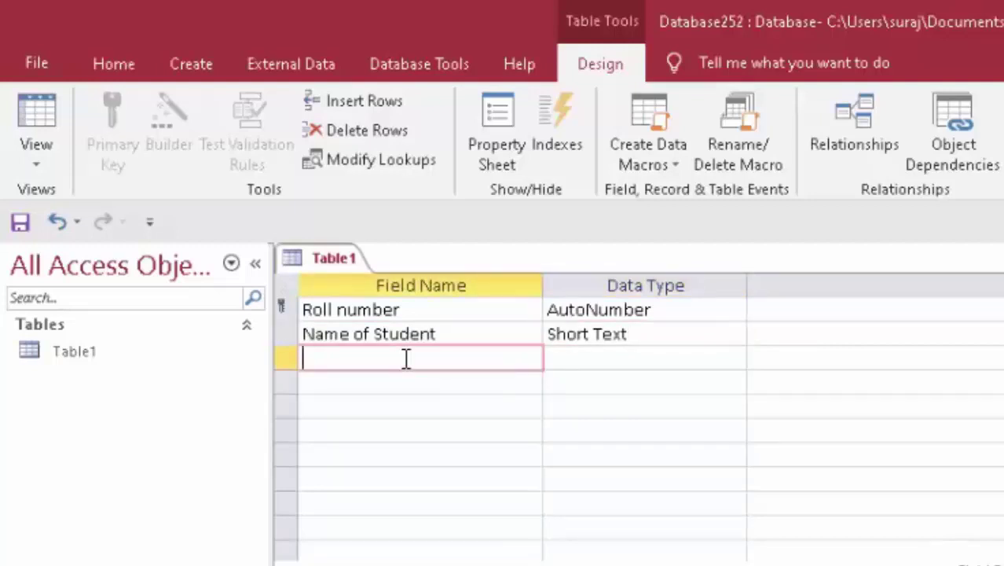
type("Clas")
type("s")
left_click(552, 357)
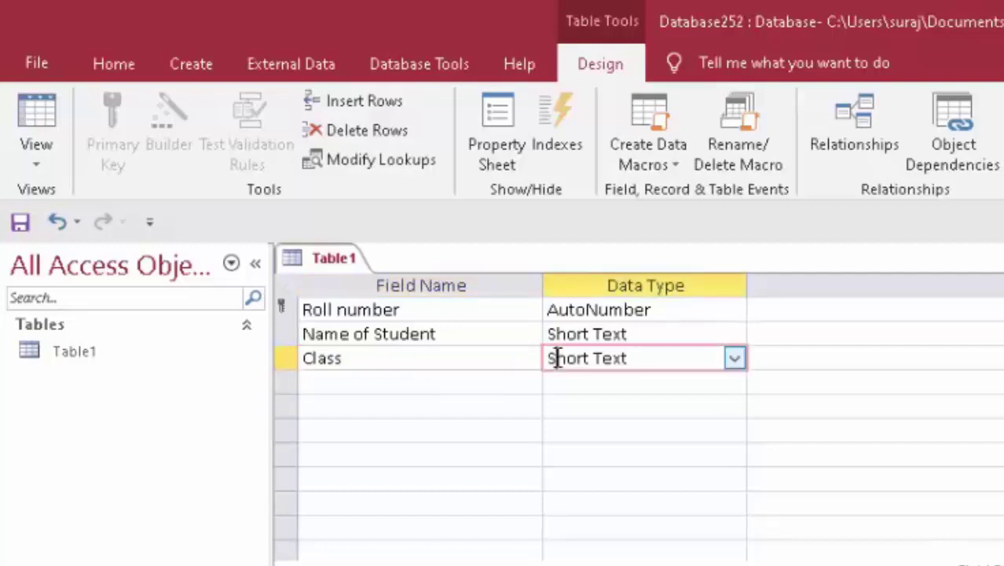
left_click(372, 385)
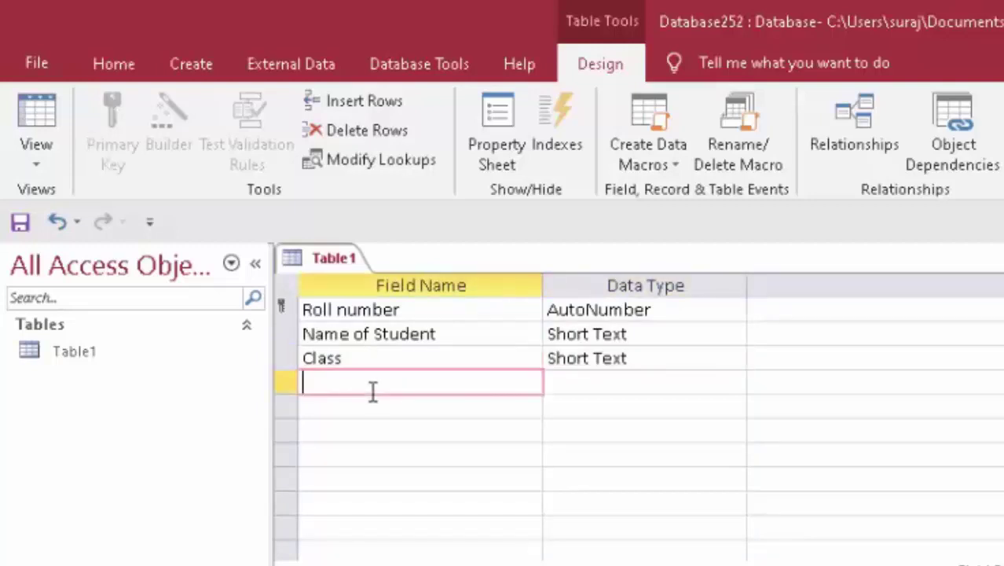
type("Mark")
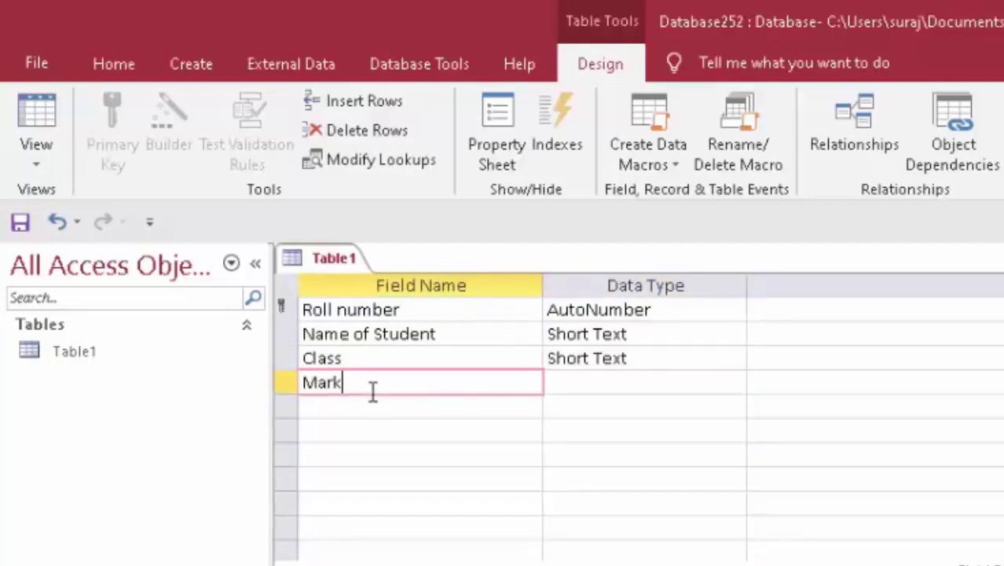
type("s")
left_click(735, 380)
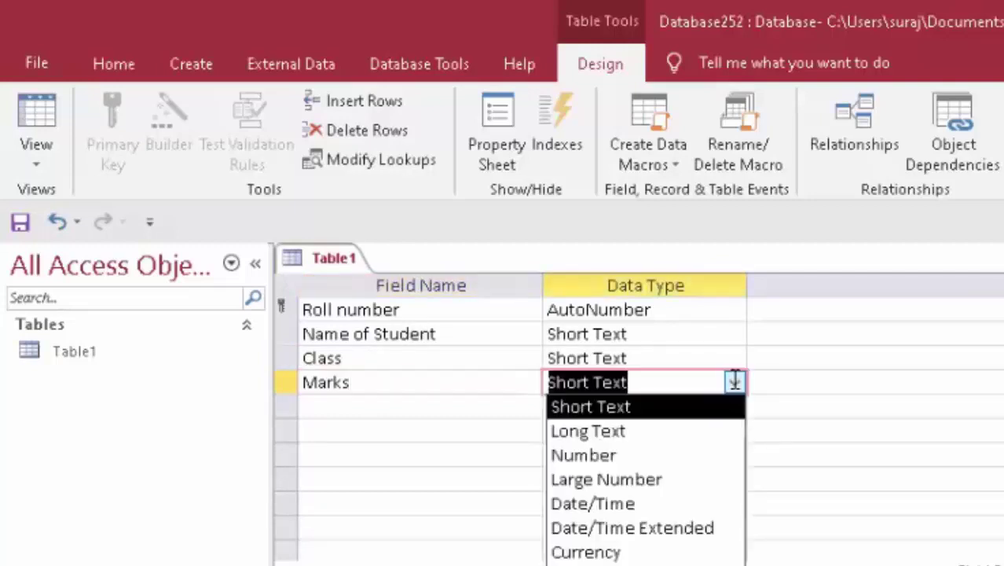
left_click(672, 458)
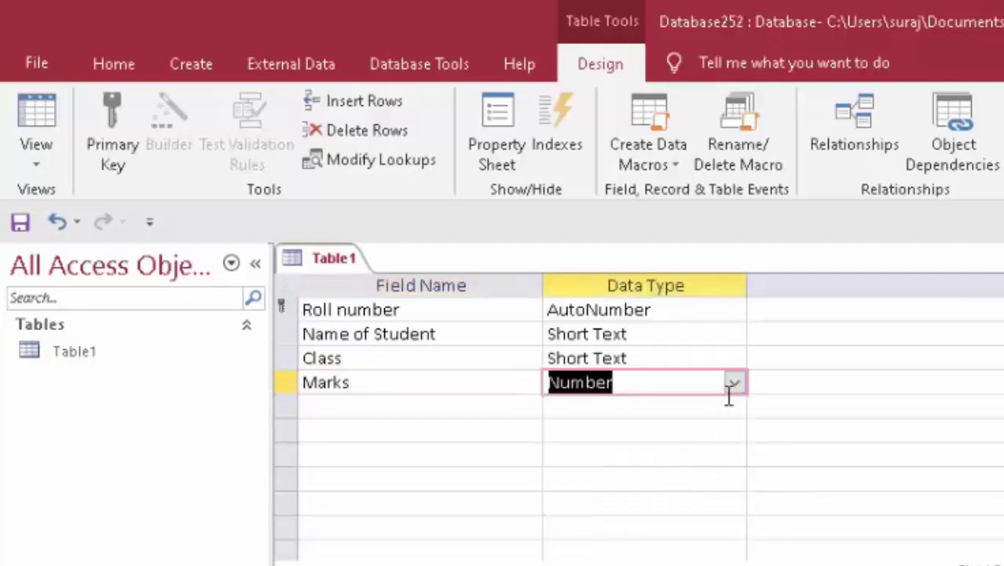
left_click(20, 125)
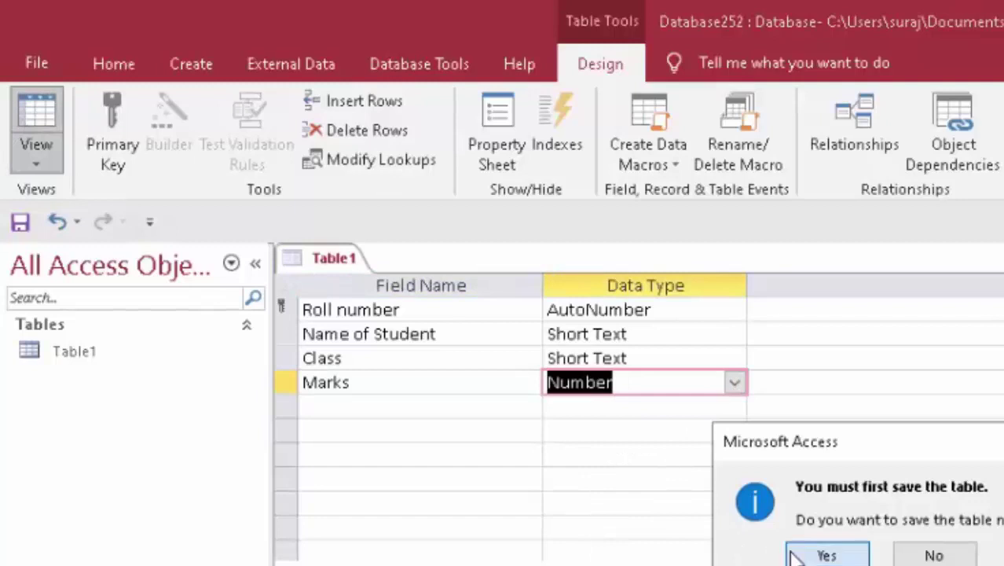
Save the table, widen the first two columns, and enter Ram, class IV, 77 marks.
left_click(825, 555)
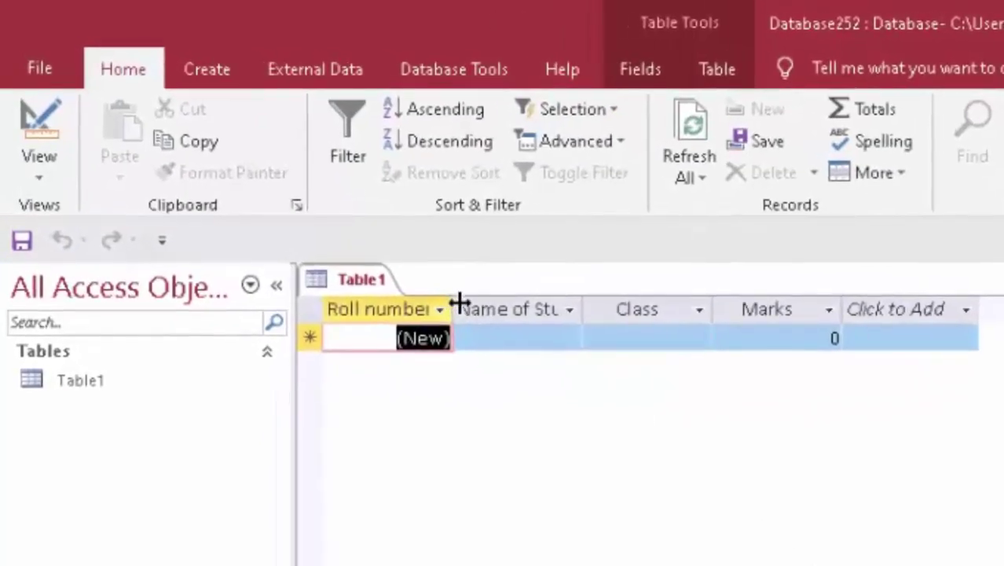
left_click_drag(459, 302, 487, 327)
mouse_move(620, 311)
left_mouse_down()
mouse_move(642, 339)
mouse_move(668, 329)
left_mouse_up()
left_click(621, 336)
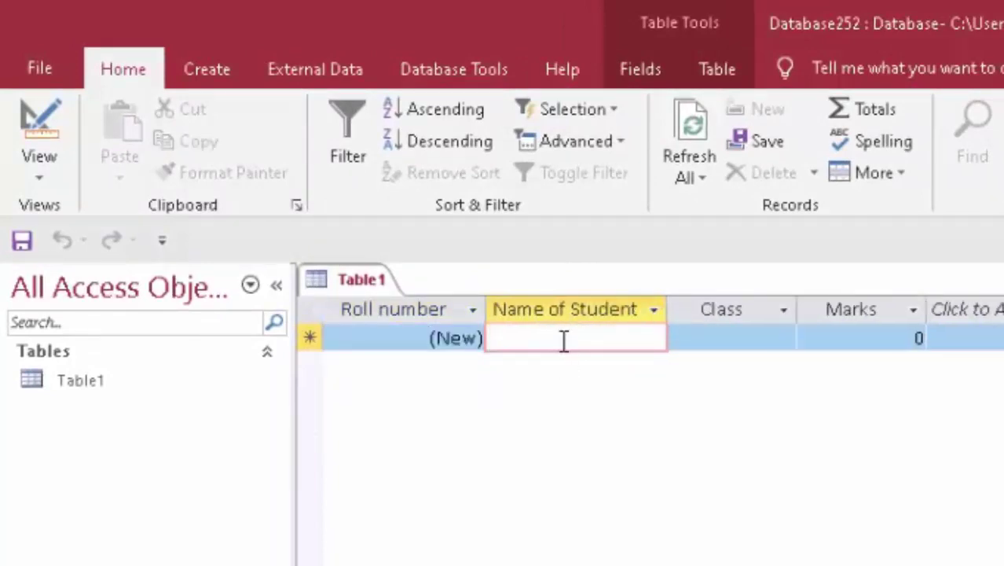
type("Ram")
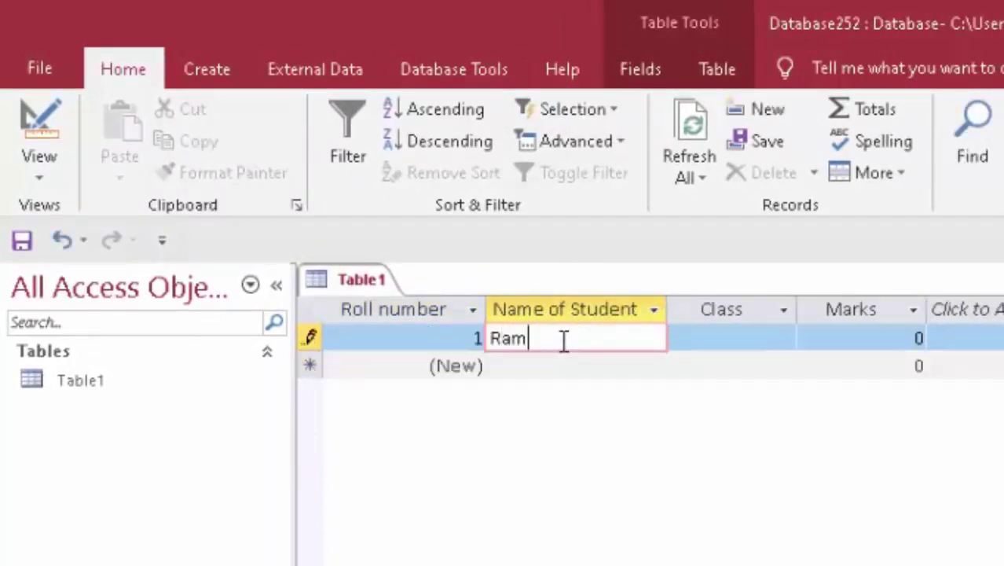
key("Tab")
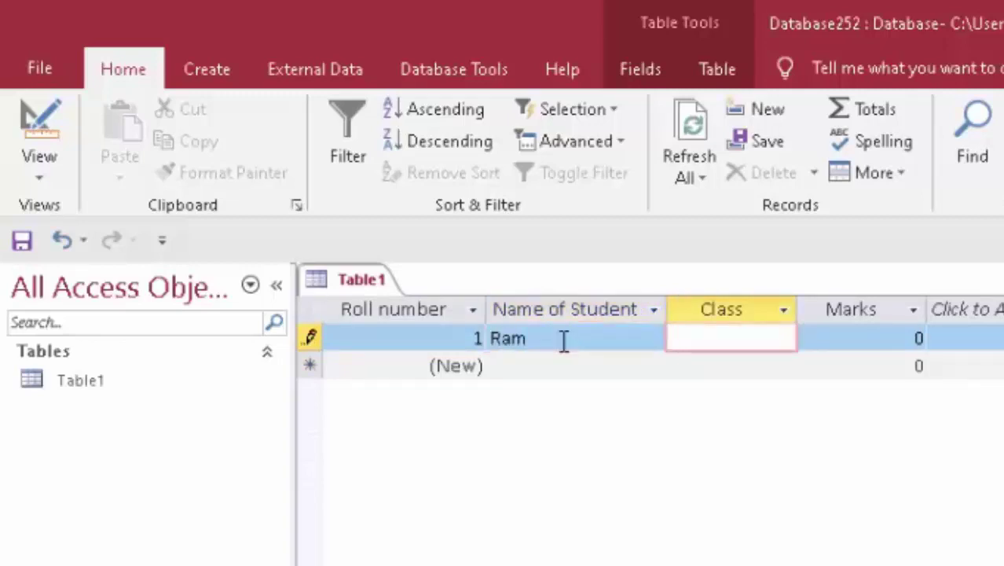
type("IV")
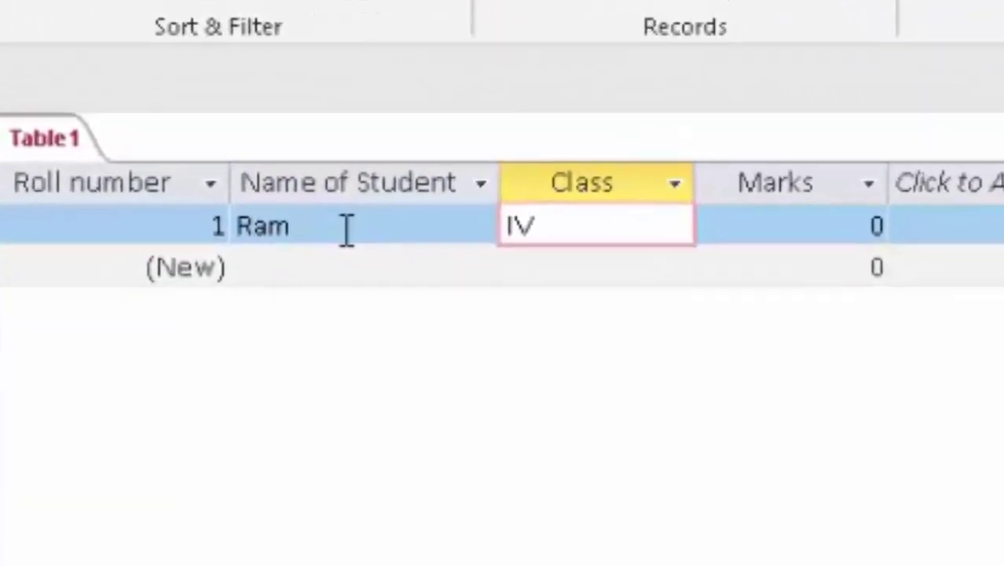
key("Tab")
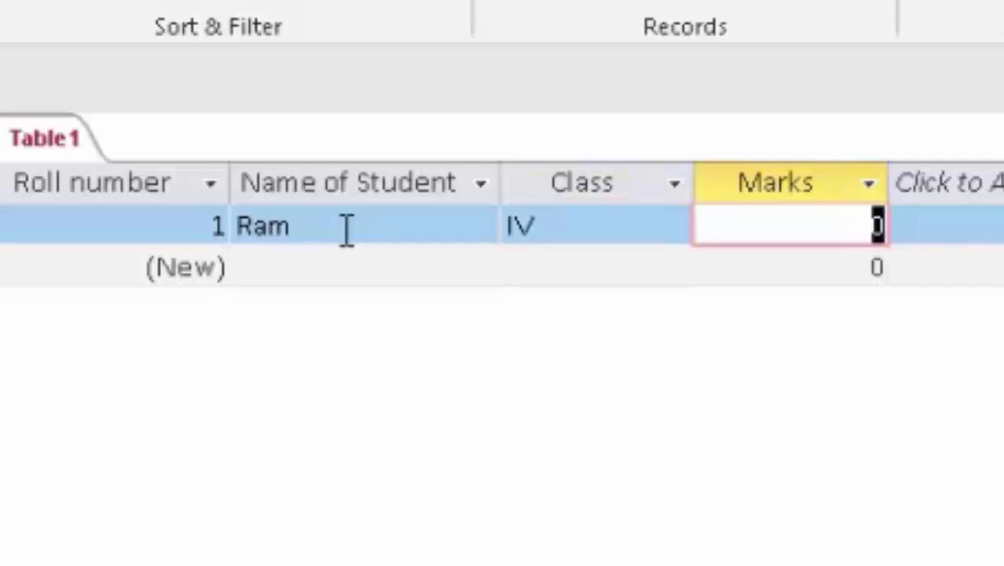
type("77")
key("Tab")
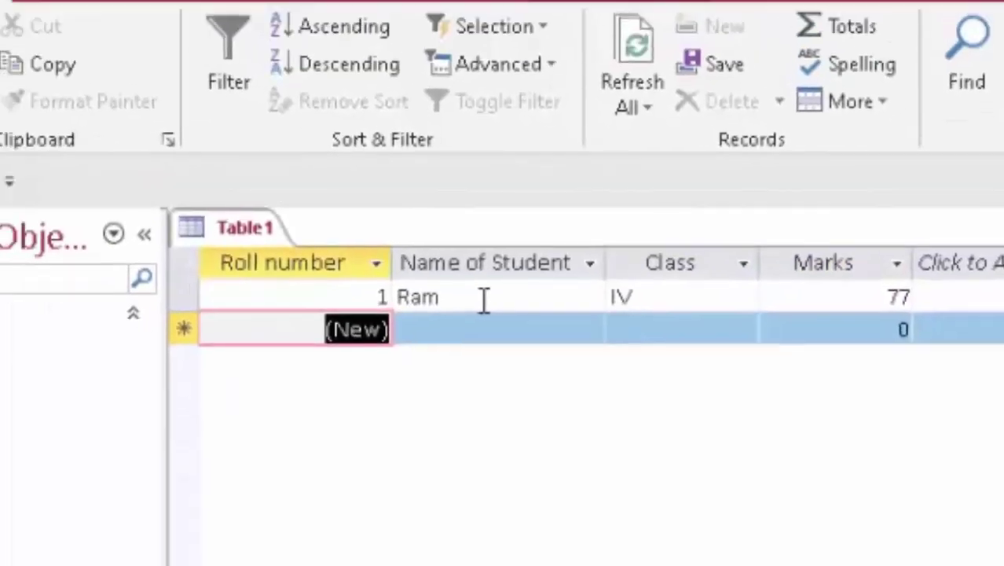
Enter the second record: Shyam, class X, 56 marks.
key("Tab")
type("Sh")
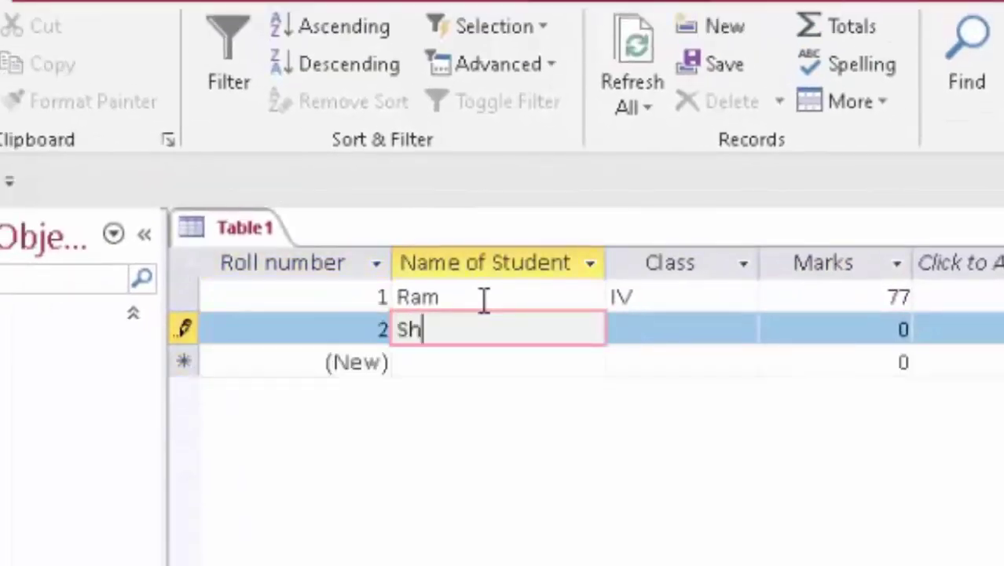
type("yam")
key("Tab")
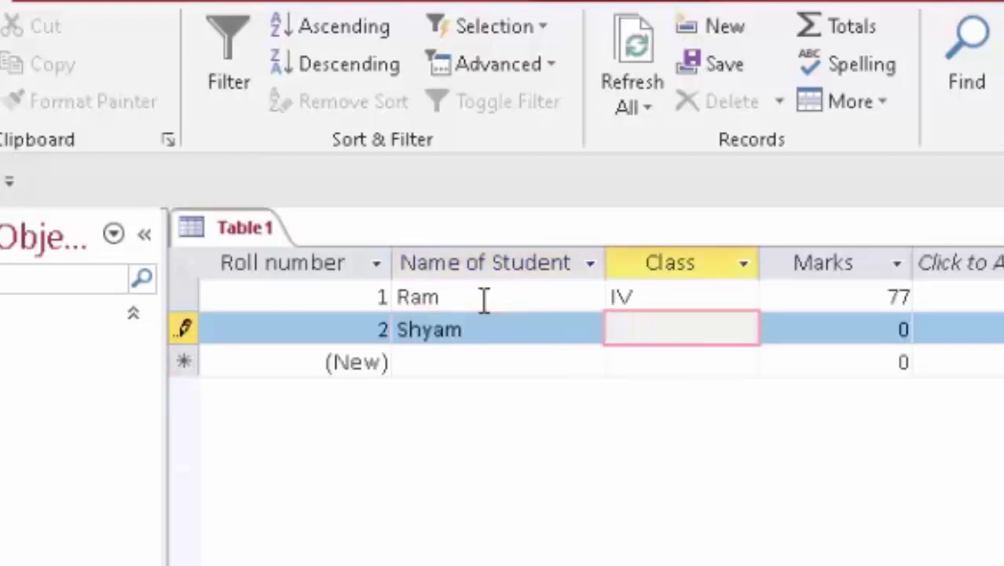
type("X")
key("Tab")
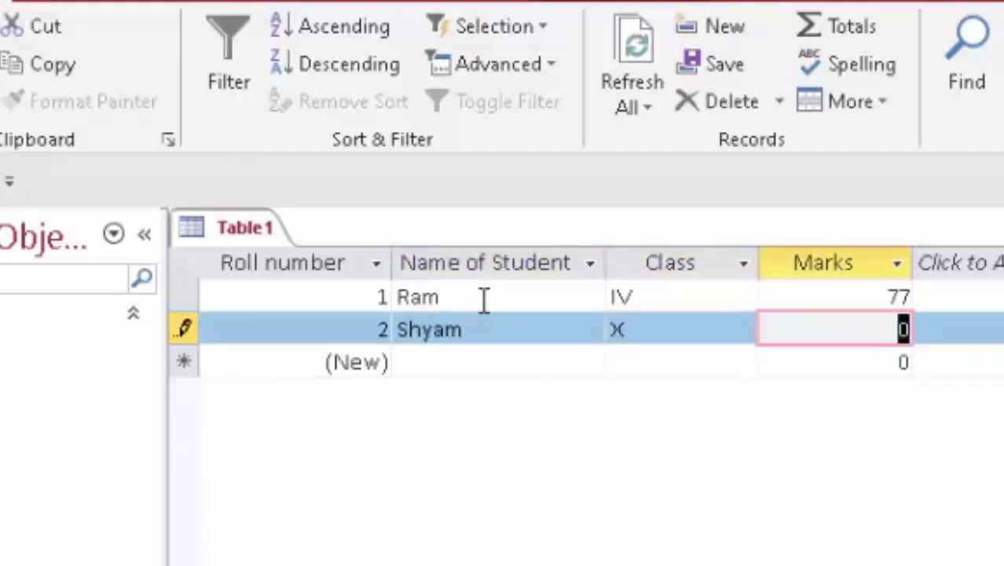
type("56")
key("Tab")
key("Tab")
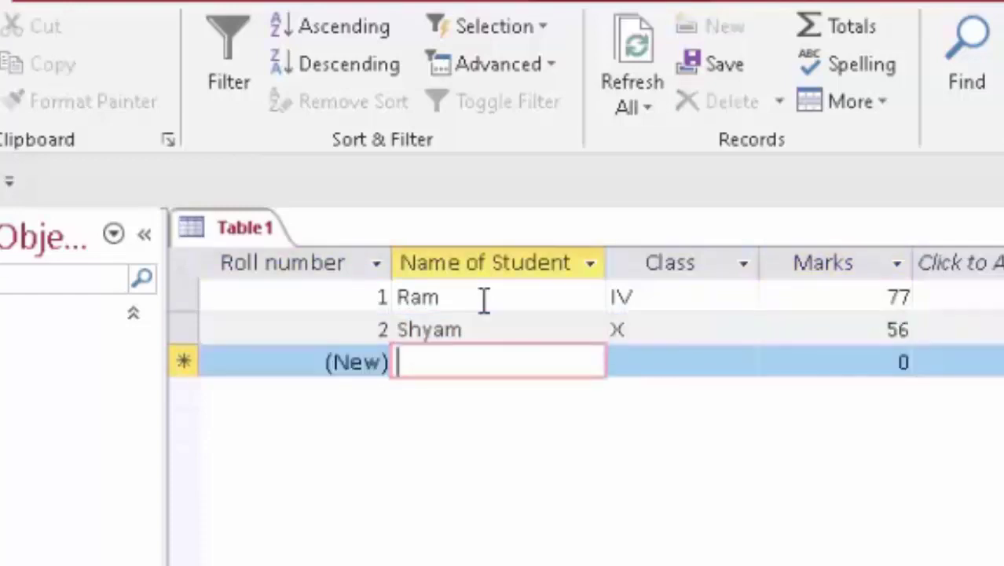
Enter the third record: Annie, class X, 88 marks.
type("Anni")
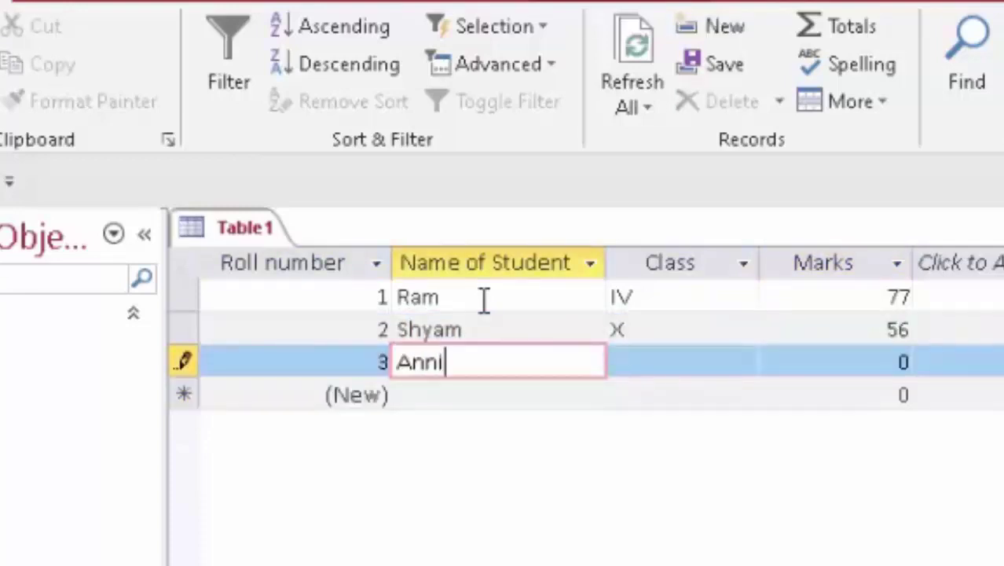
type("e")
left_click(685, 366)
type("X")
key("Tab")
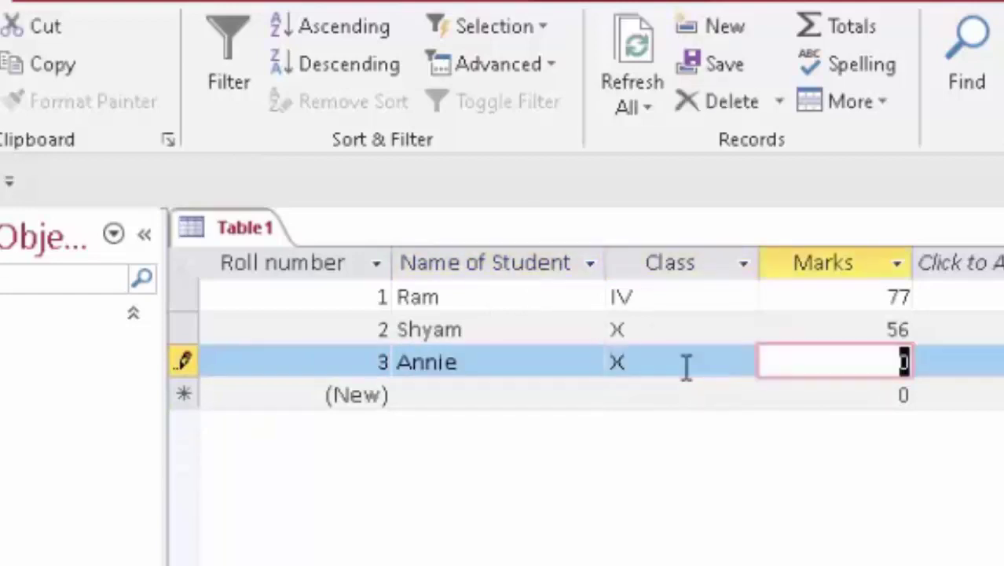
type("88")
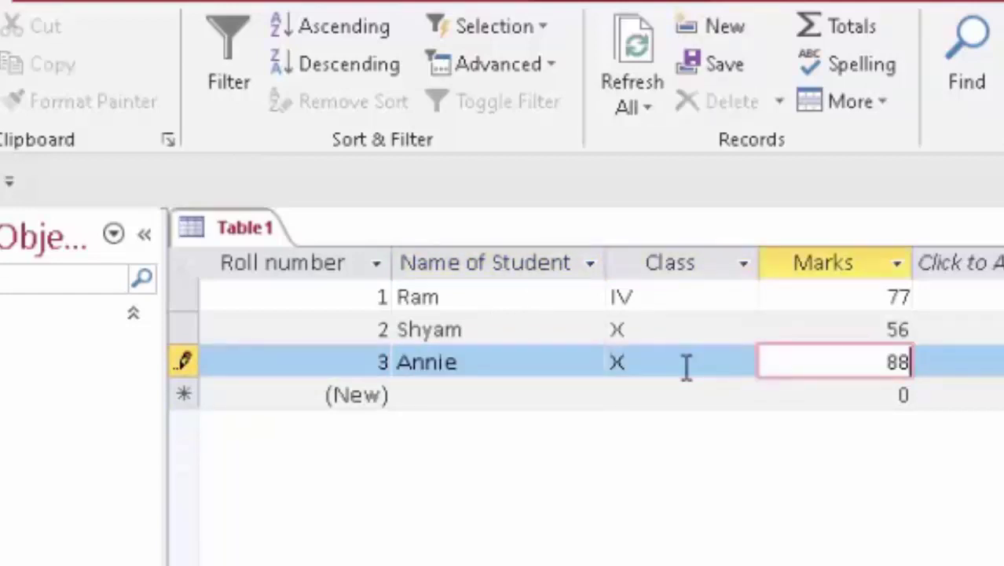
key("Tab")
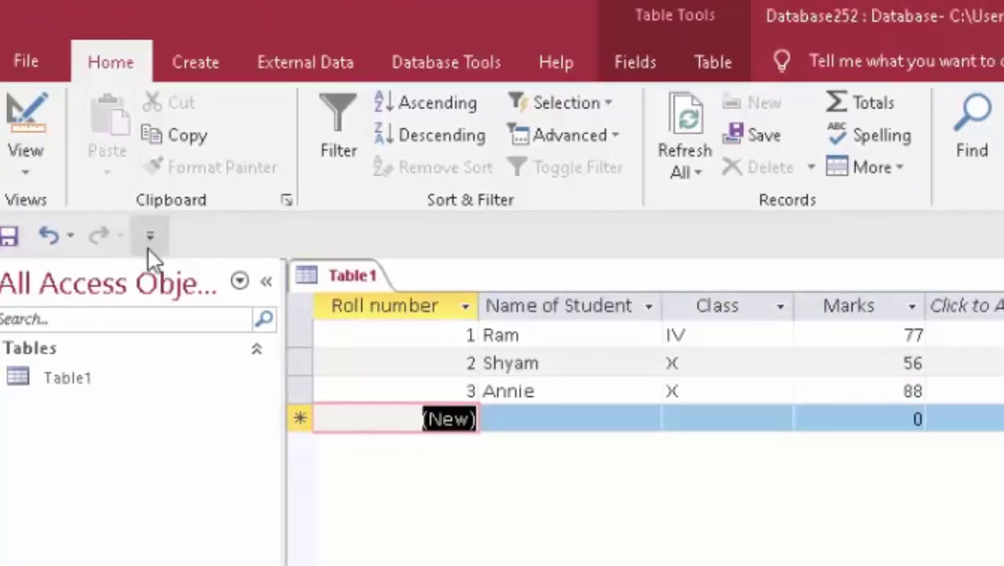
Create a blank query without adding tables and switch it to SQL view.
left_click(189, 70)
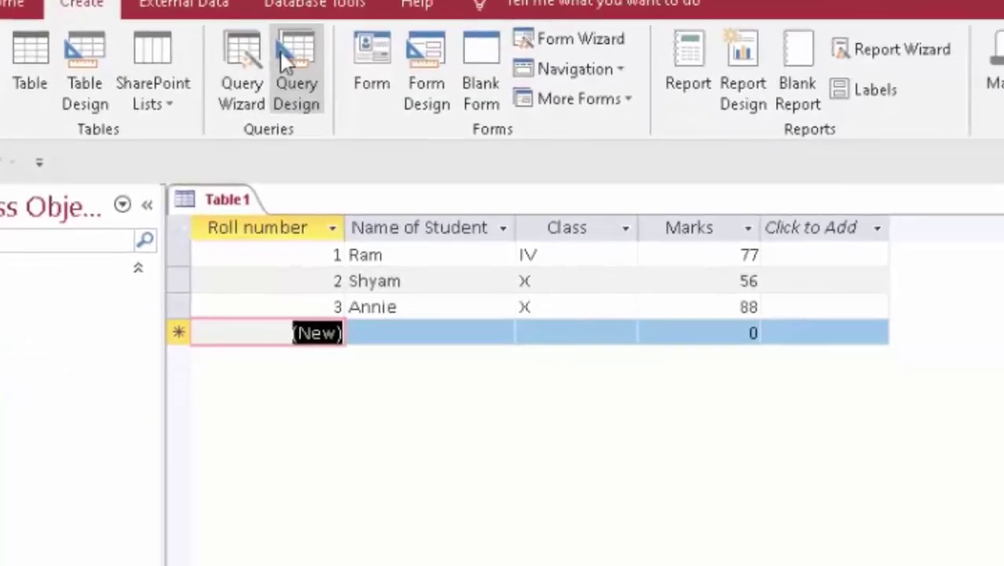
left_click(427, 134)
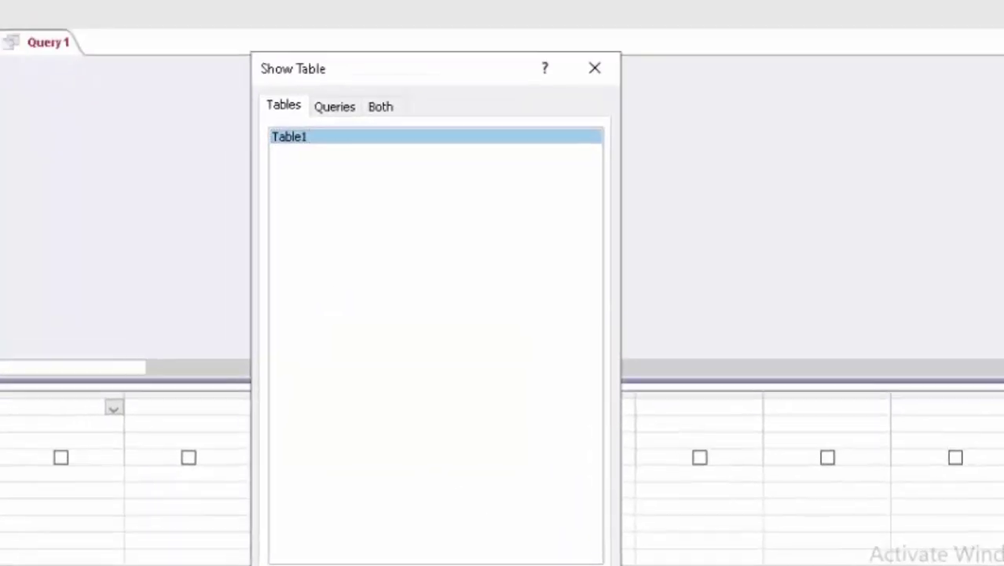
left_click(515, 558)
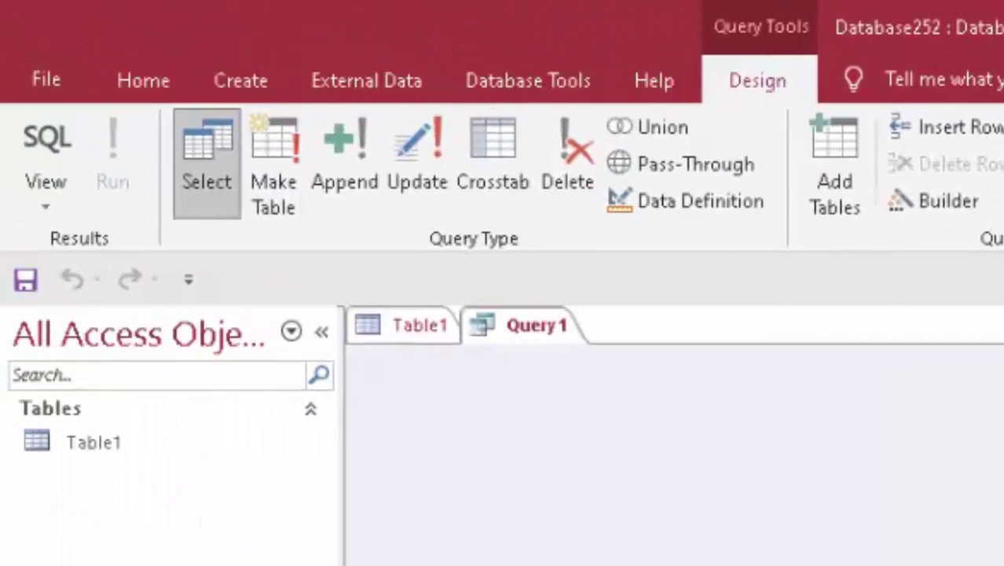
left_click(42, 152)
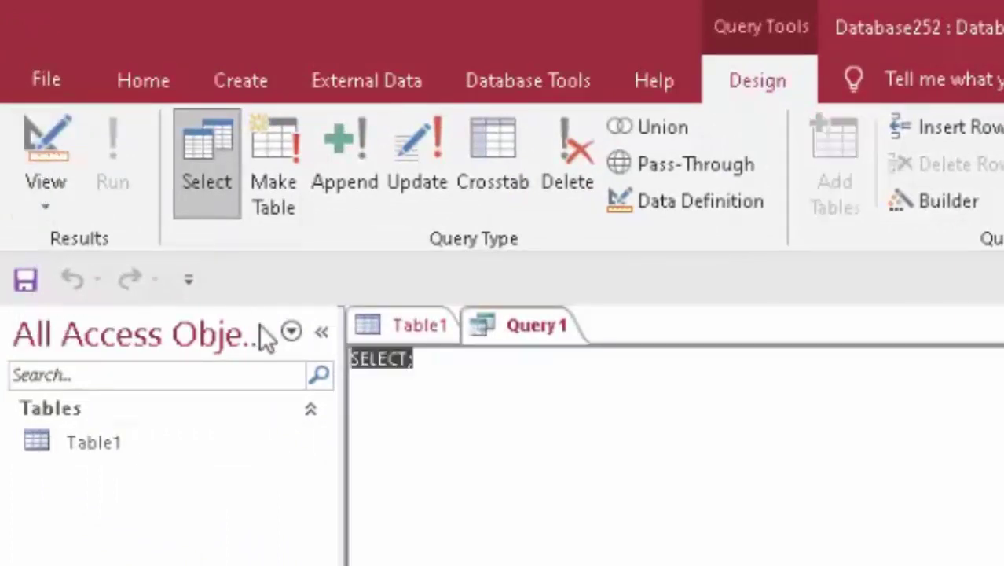
left_click(472, 383)
left_click(485, 364)
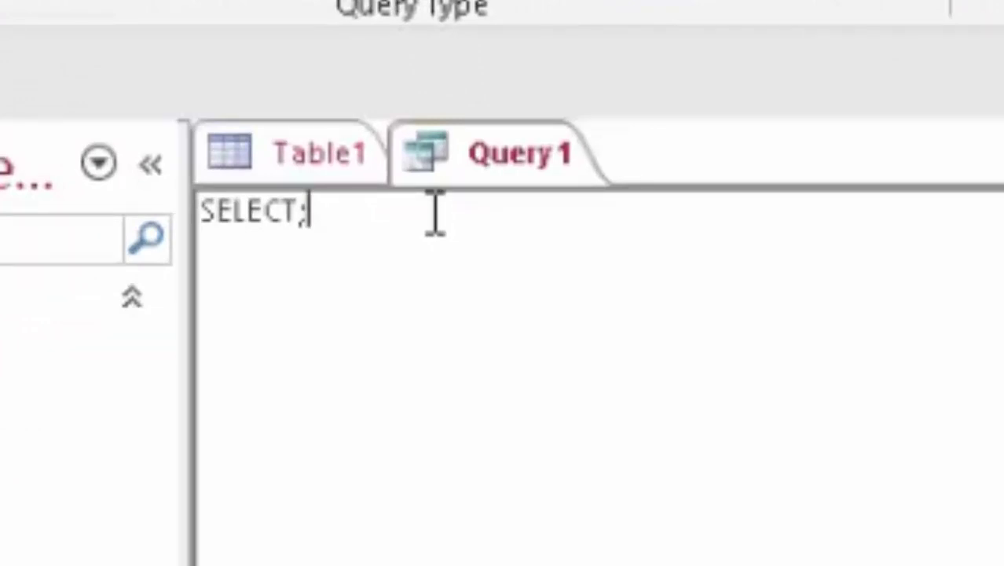
Type the SELECT list Table1.[Roll number], Table1[Name of Student], Table1. fixing the typos.
key("BackSpace")
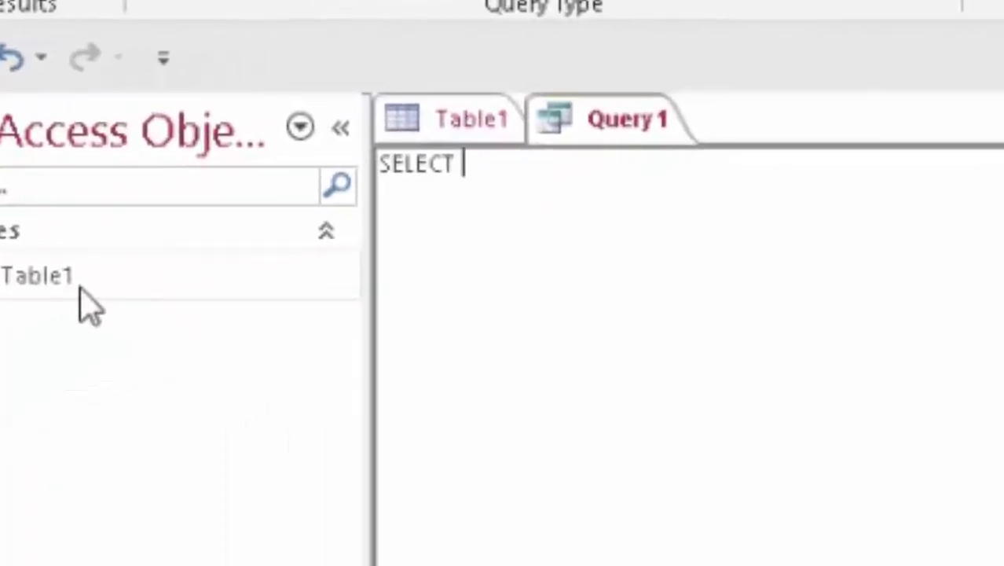
type("T")
type("a")
type("bl")
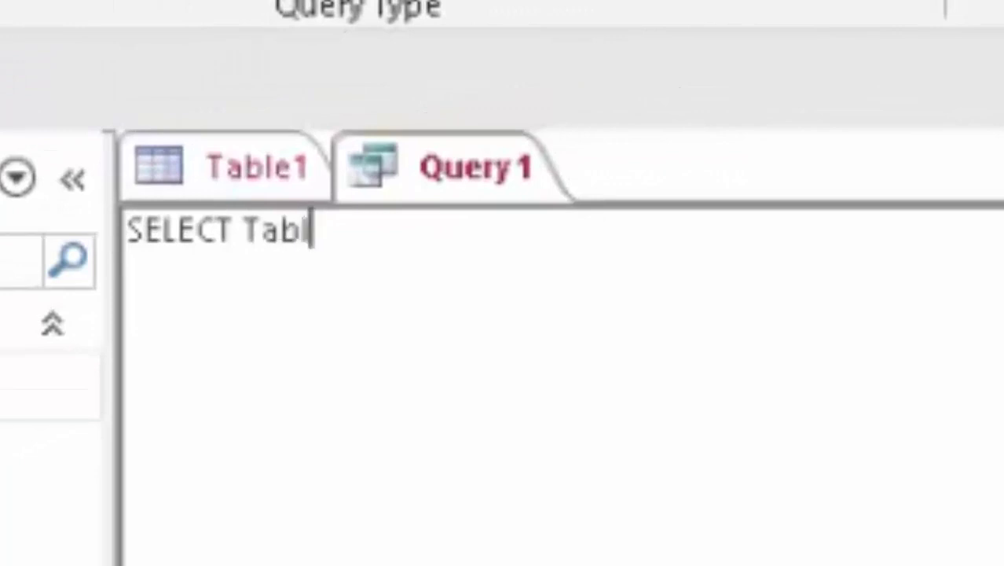
type("e1")
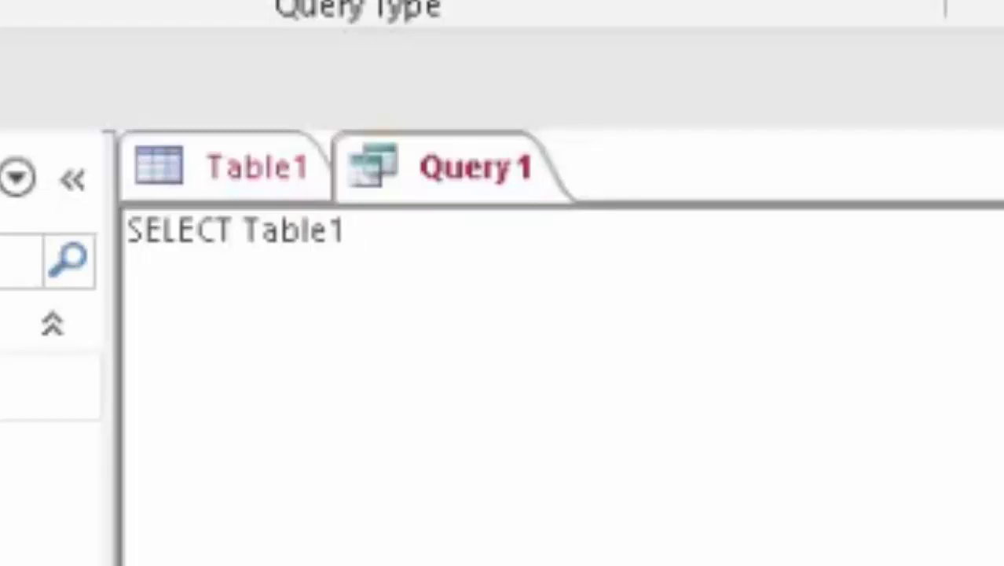
type(".[")
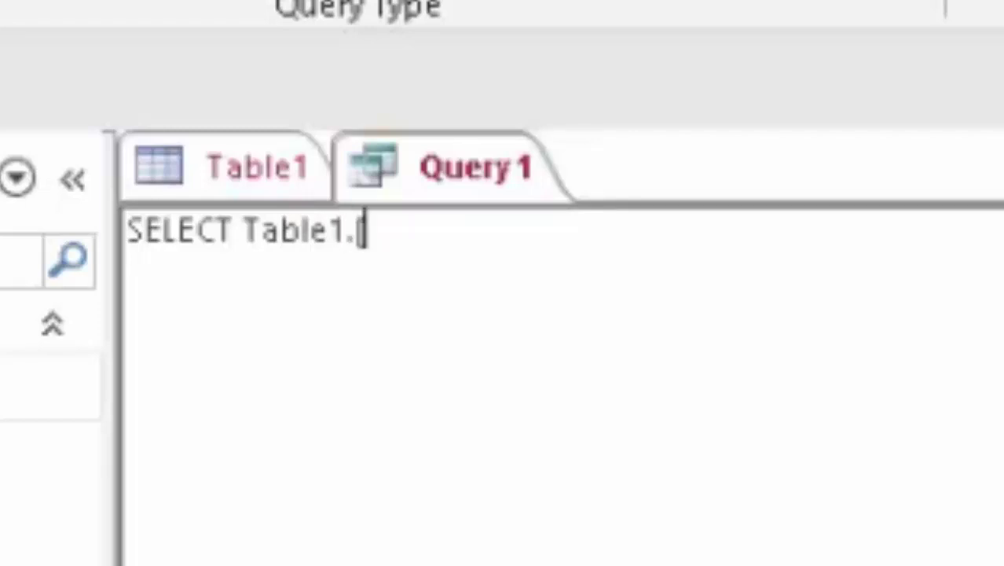
type("R")
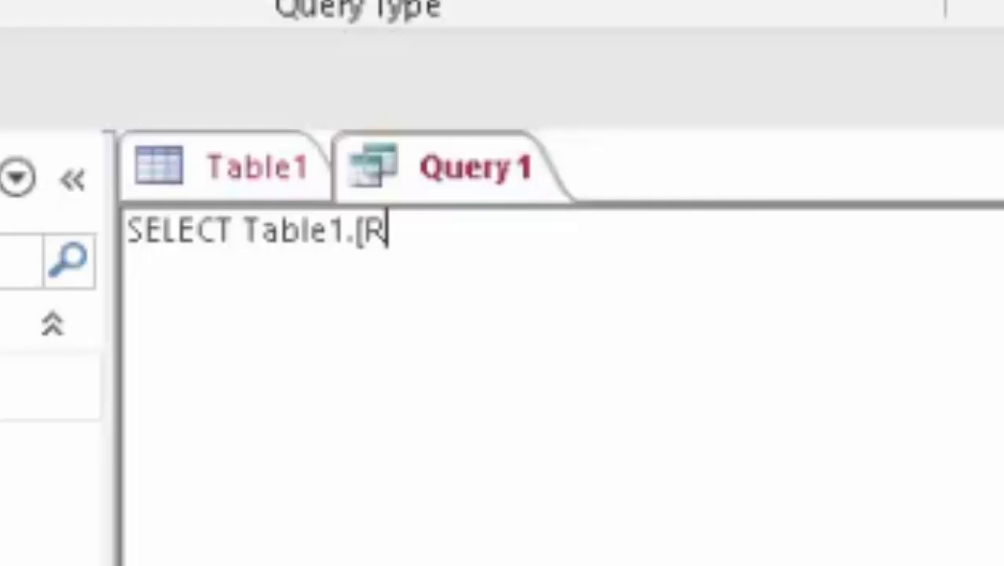
type("oll ")
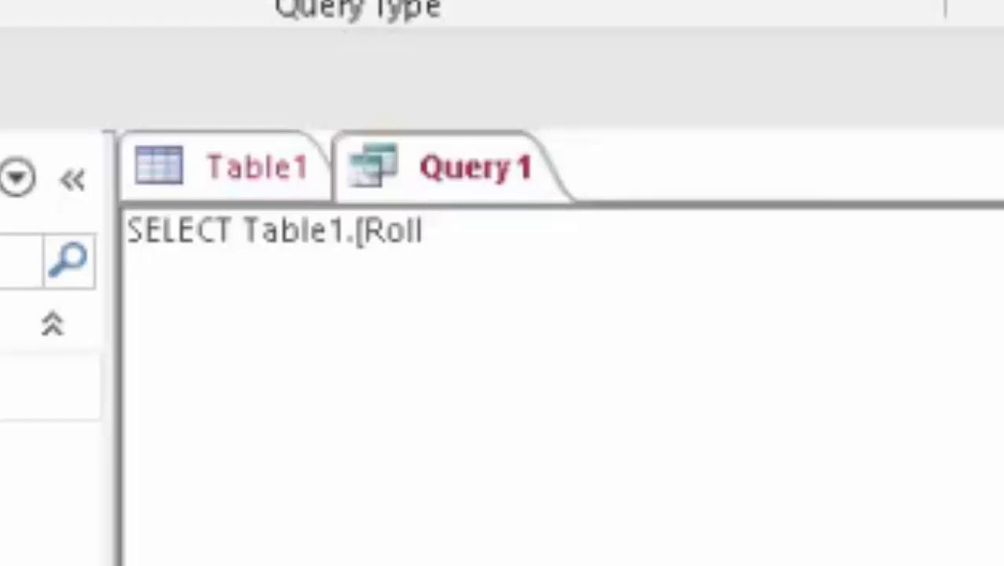
type("num")
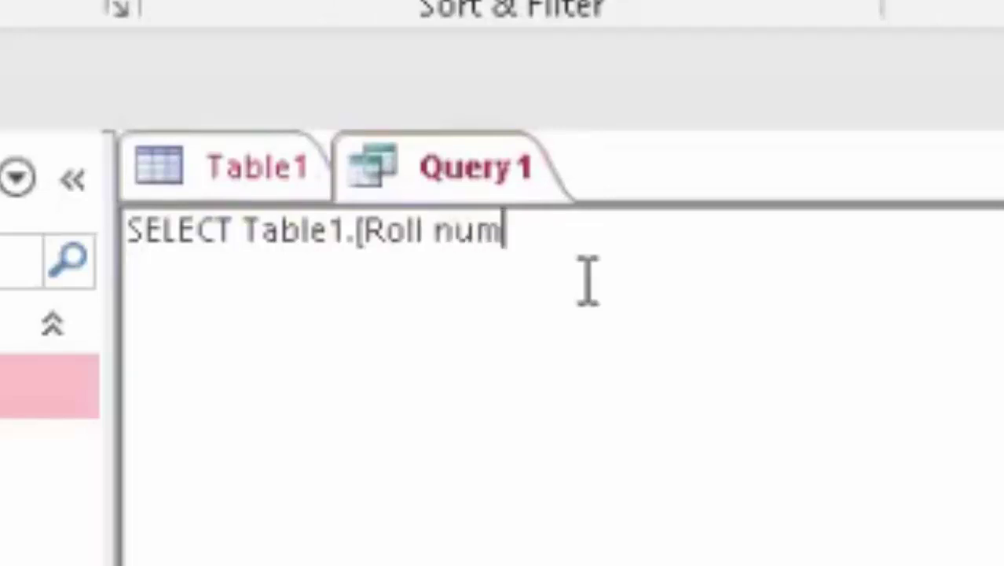
type("ber")
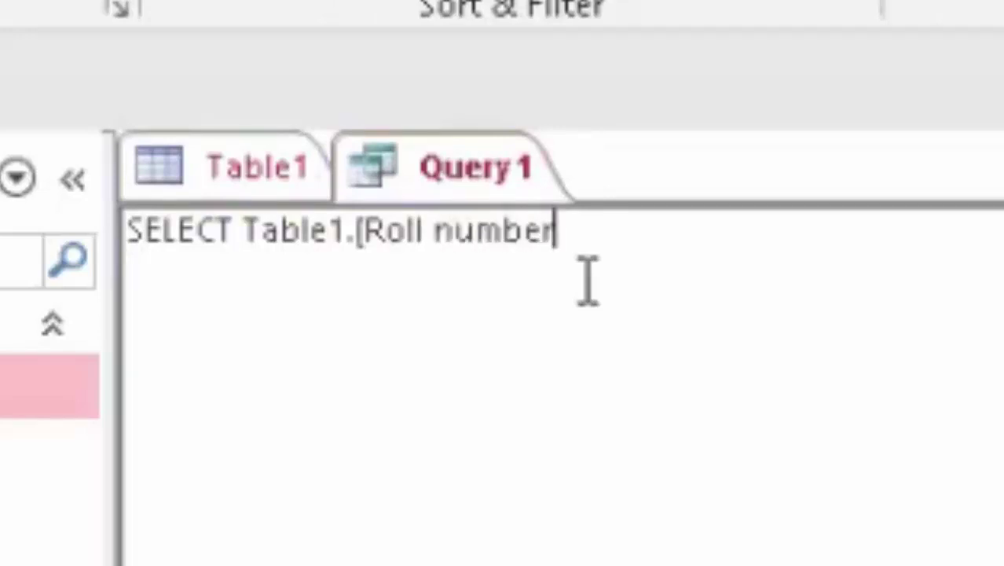
type("]")
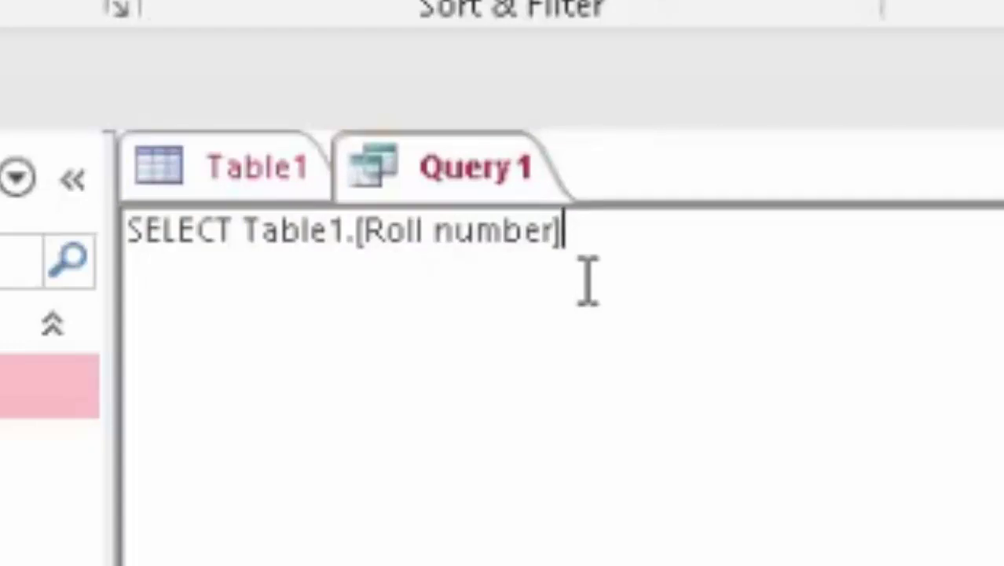
type(",")
type(" Table")
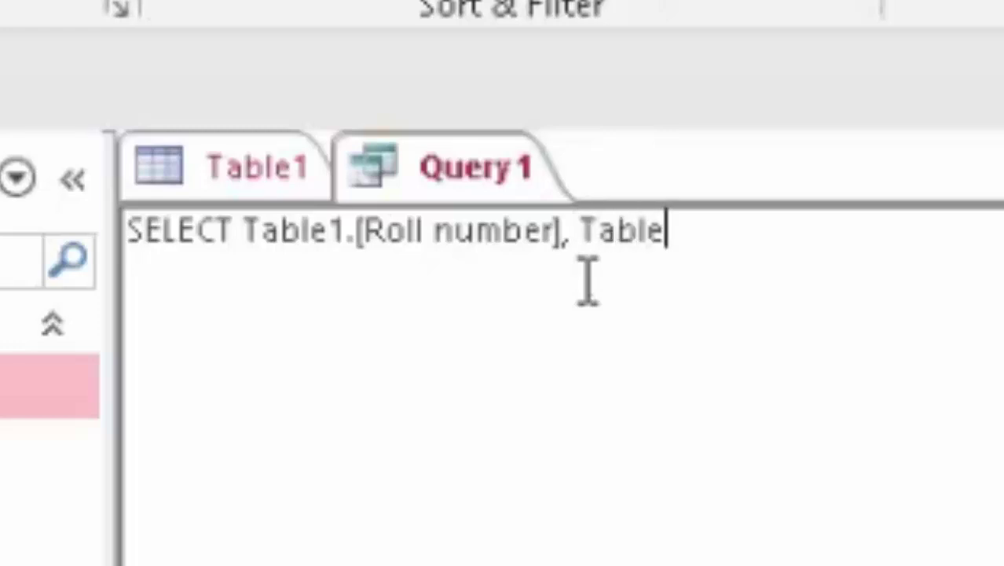
type("1")
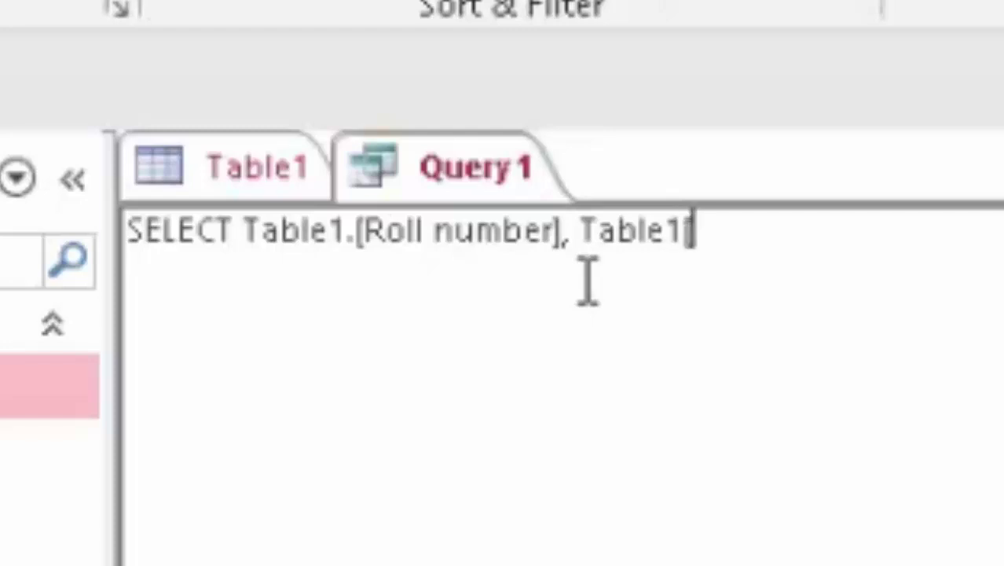
type("[Name ")
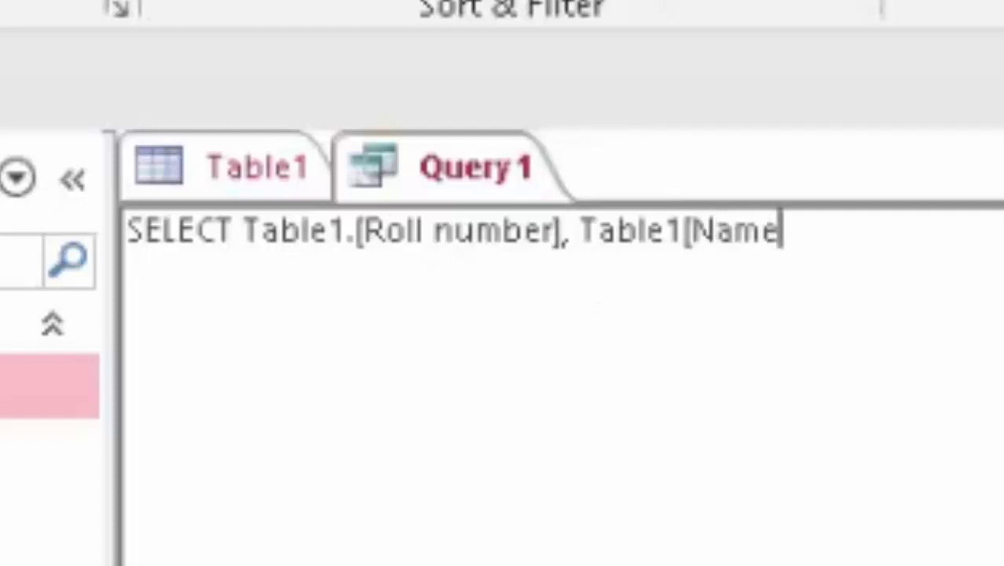
type("of ")
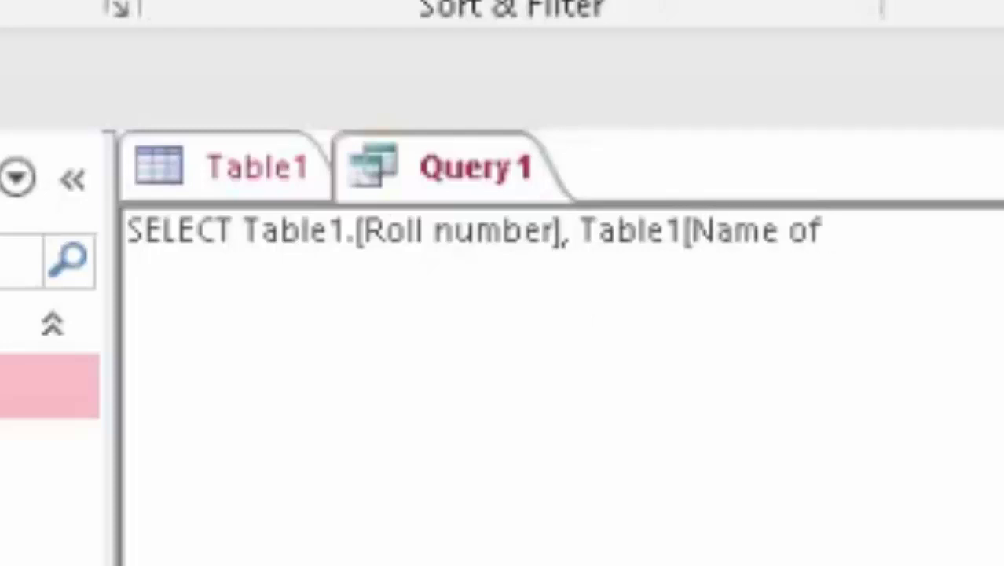
type("Sttude")
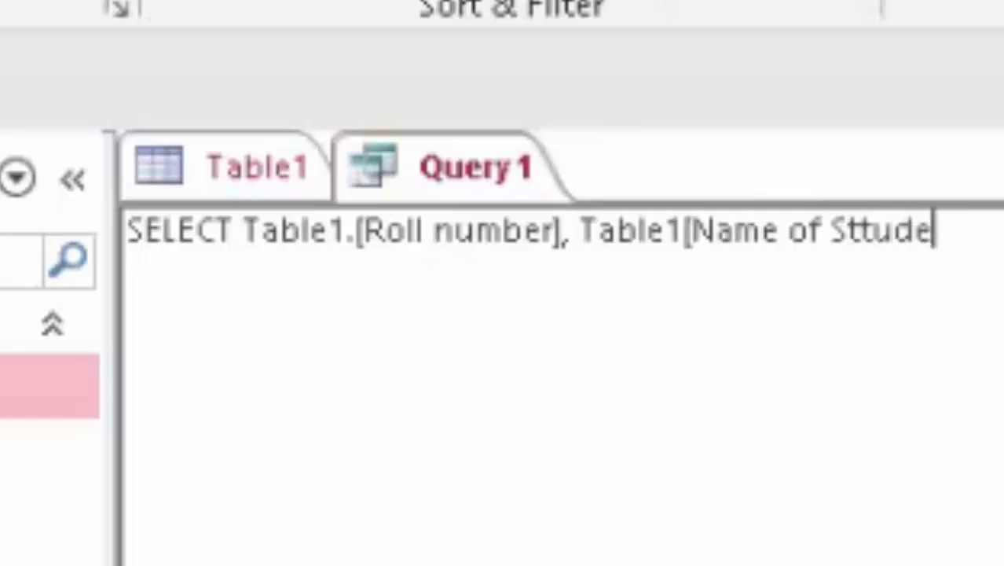
type("nt")
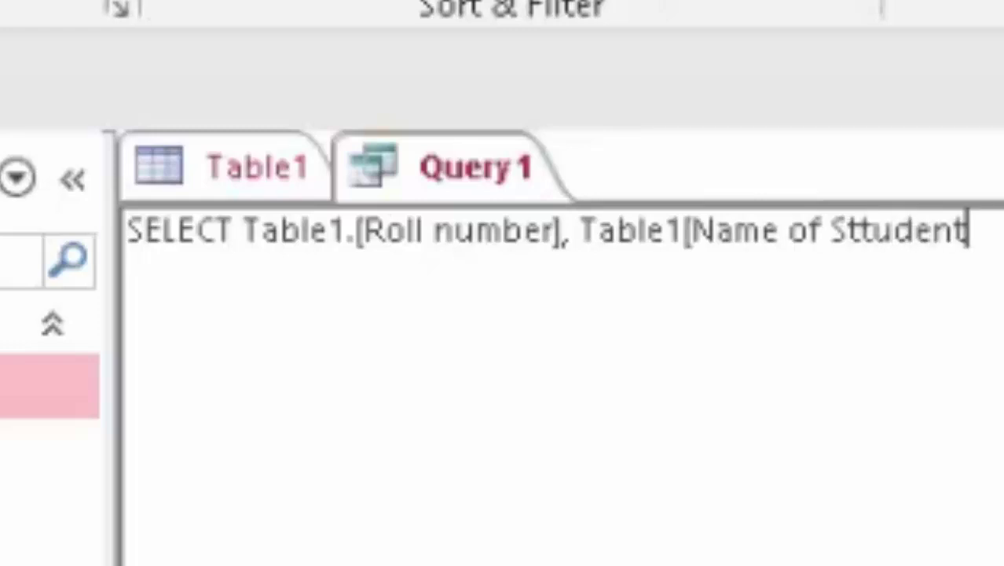
key("BackSpace")
key("BackSpace")
key("BackSpace")
key("BackSpace")
key("BackSpace")
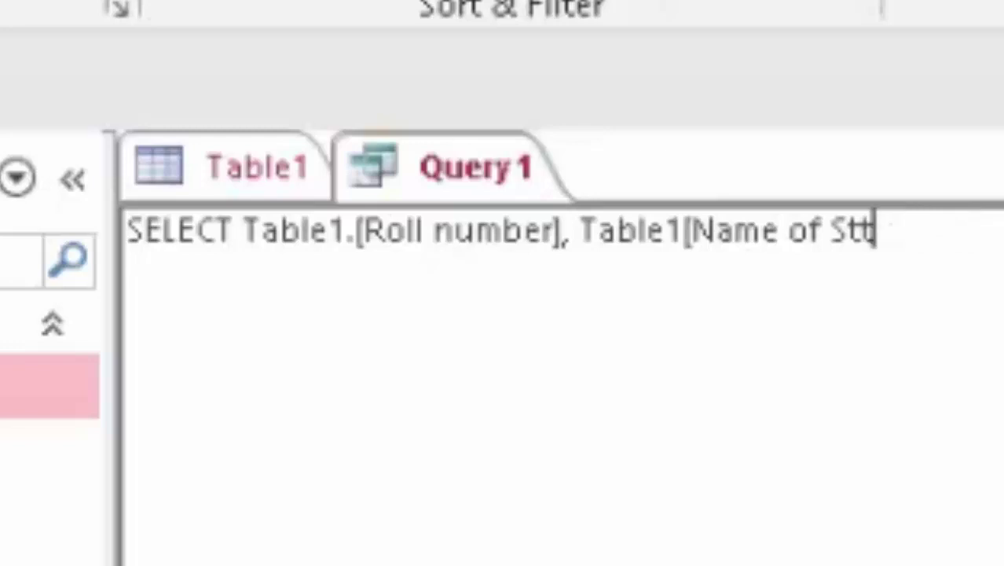
key("BackSpace")
type("ude")
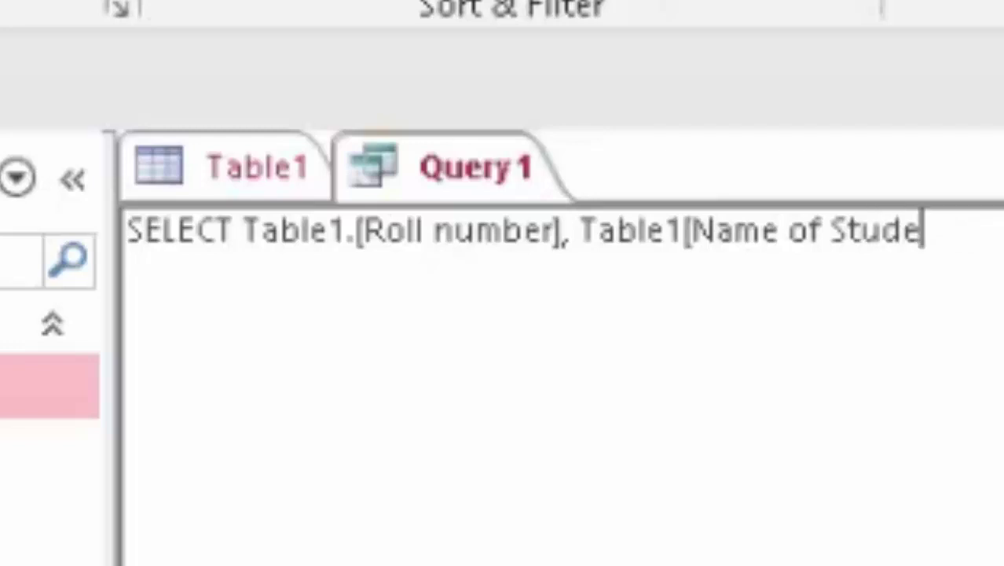
type("nt")
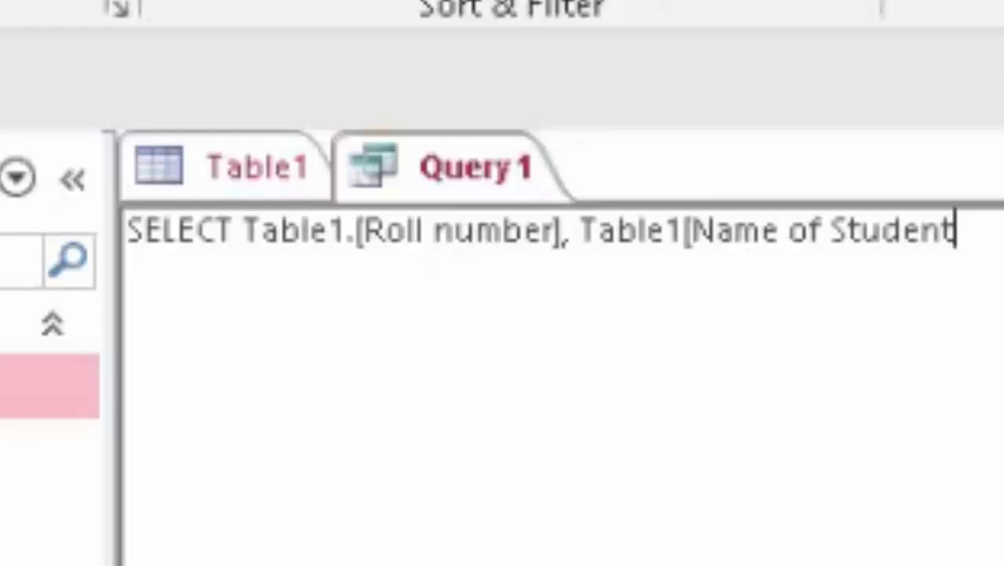
type("]")
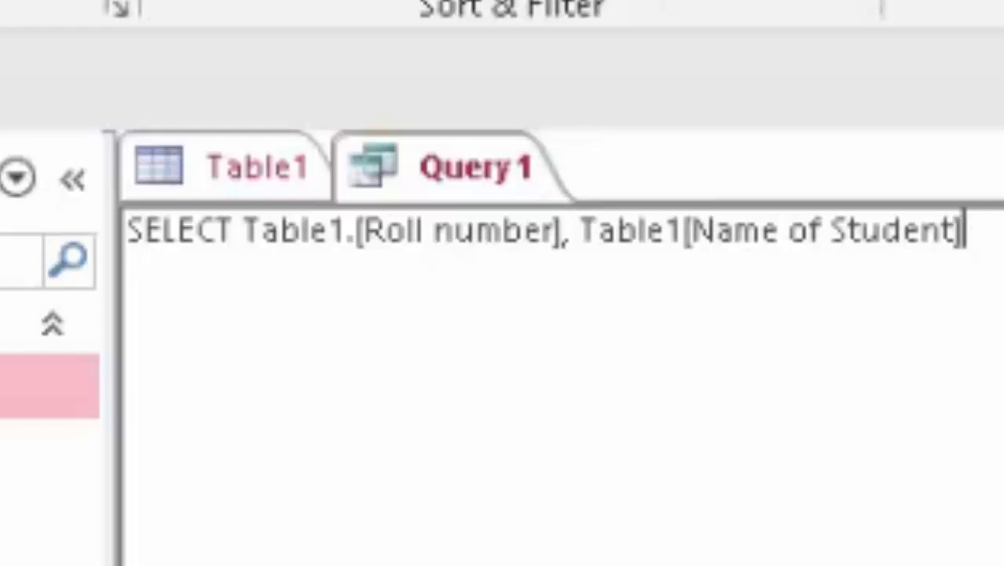
type(",")
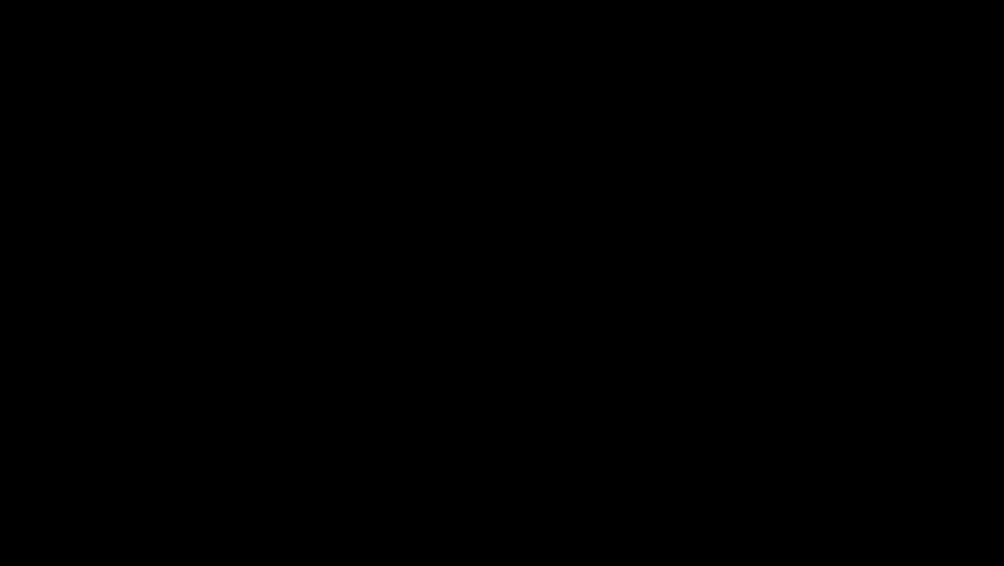
type("[")
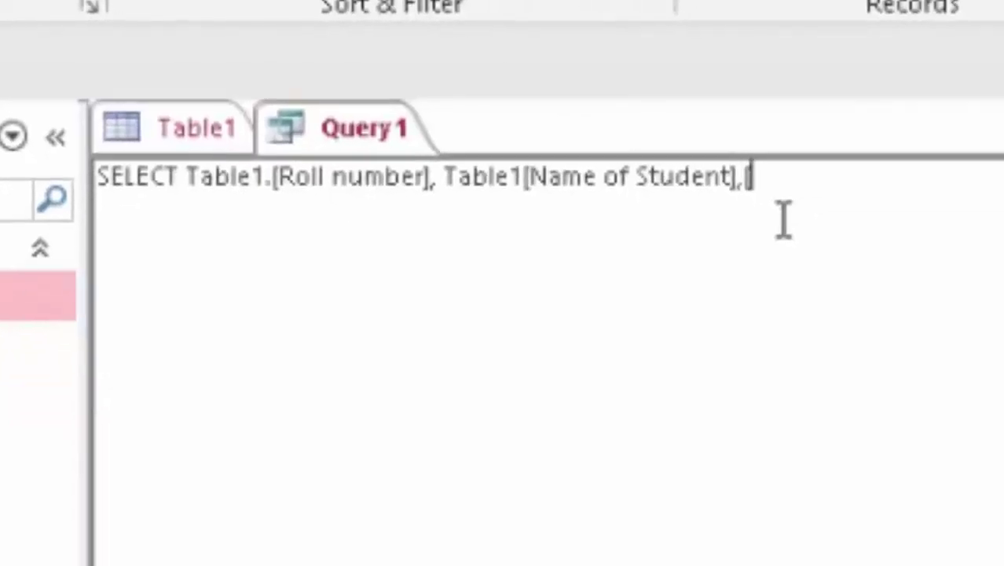
key("BackSpace")
type("Tabl")
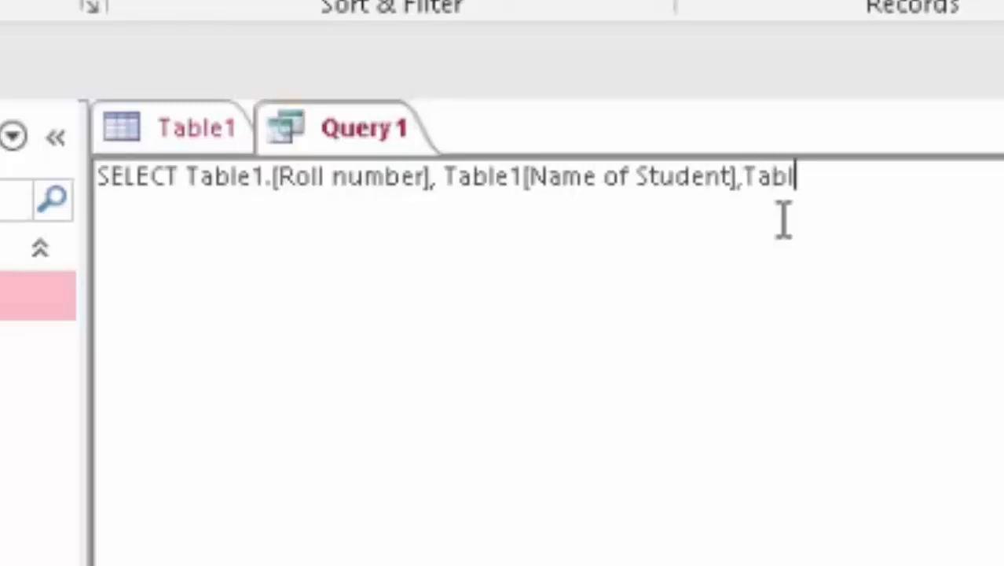
type("e1")
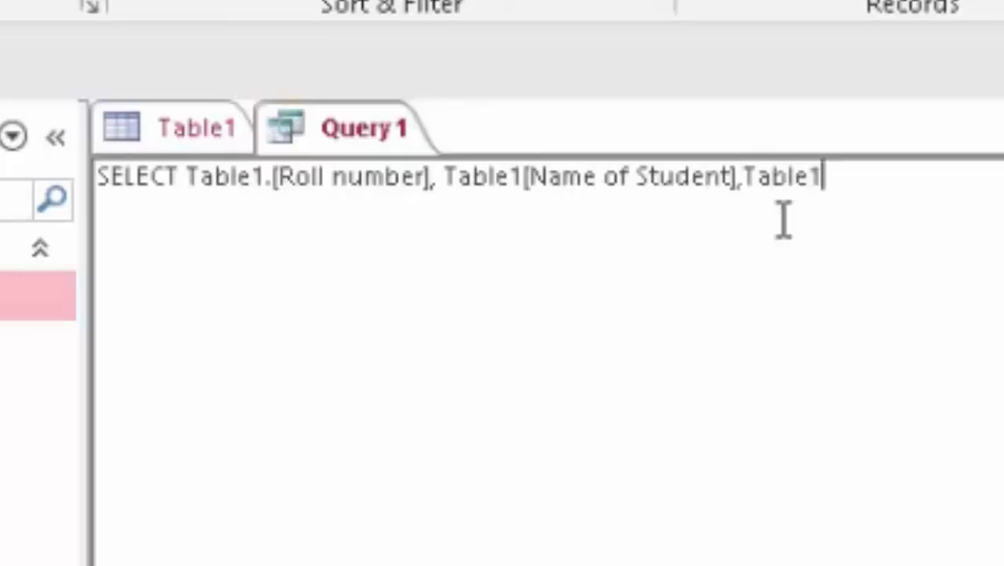
type(".")
Check Table1's field names, then append Class,Table1.Marks to the SELECT list.
left_click(174, 141)
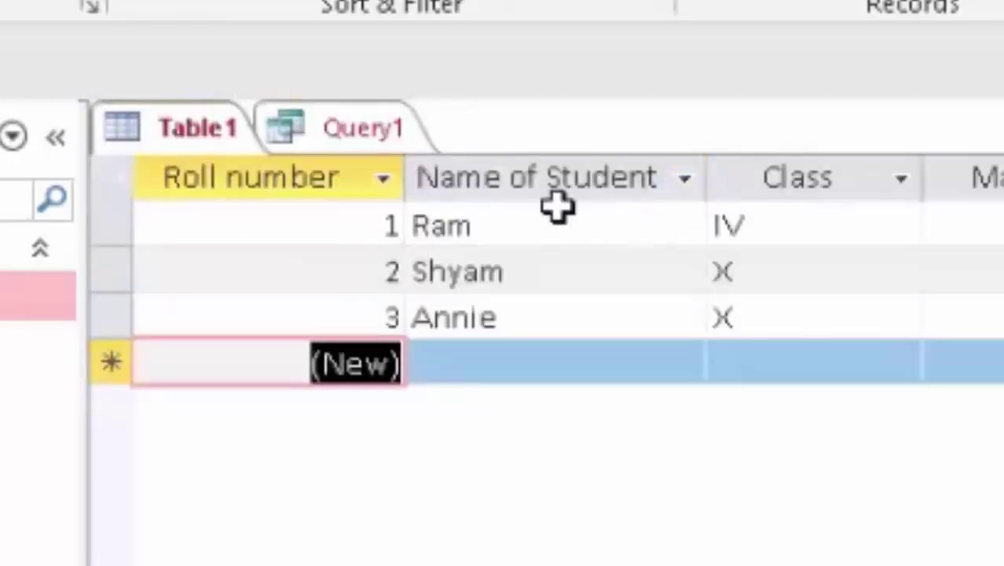
left_click(376, 135)
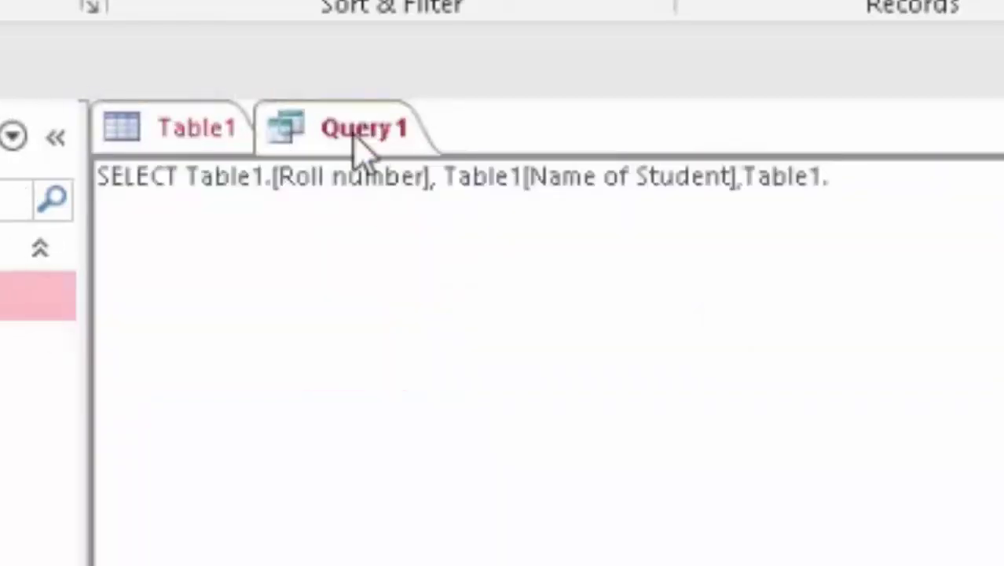
type("Cl")
type("ass")
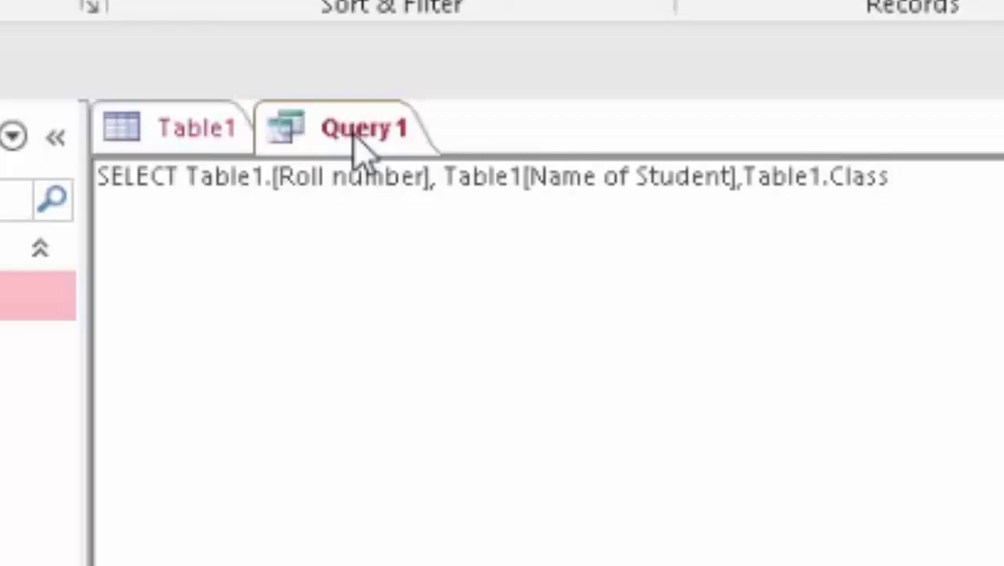
type(",")
type("Table")
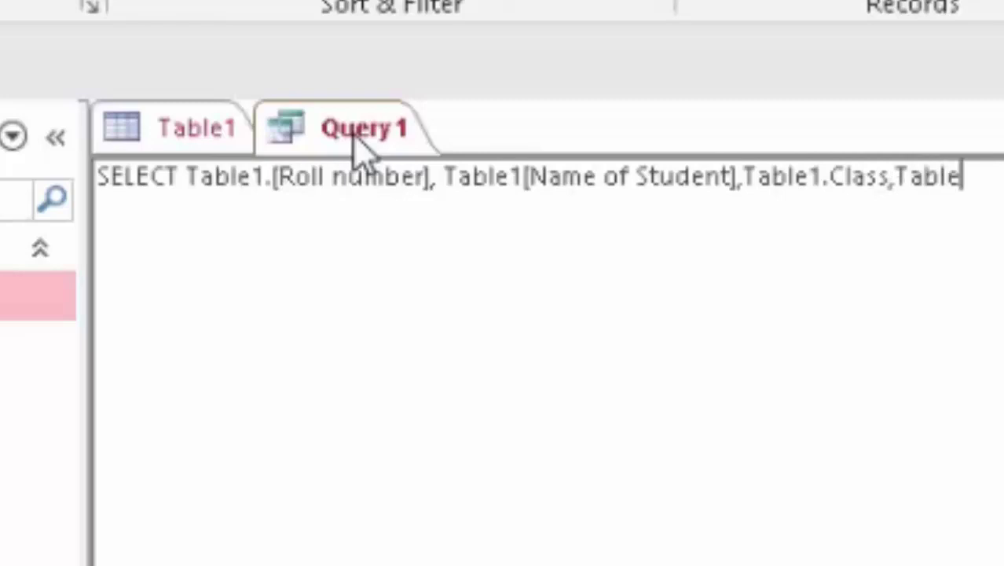
type("1.")
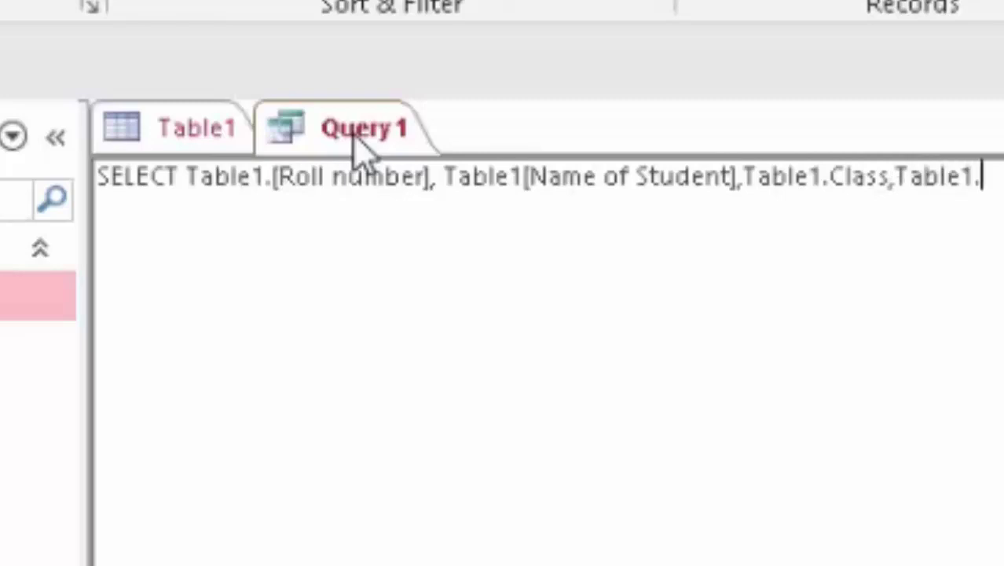
type("M")
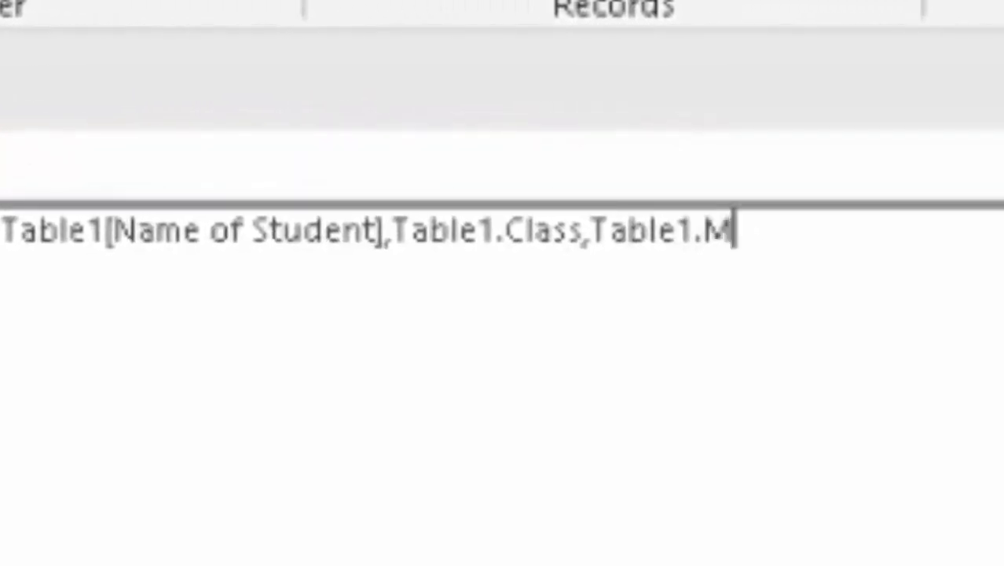
type("arks")
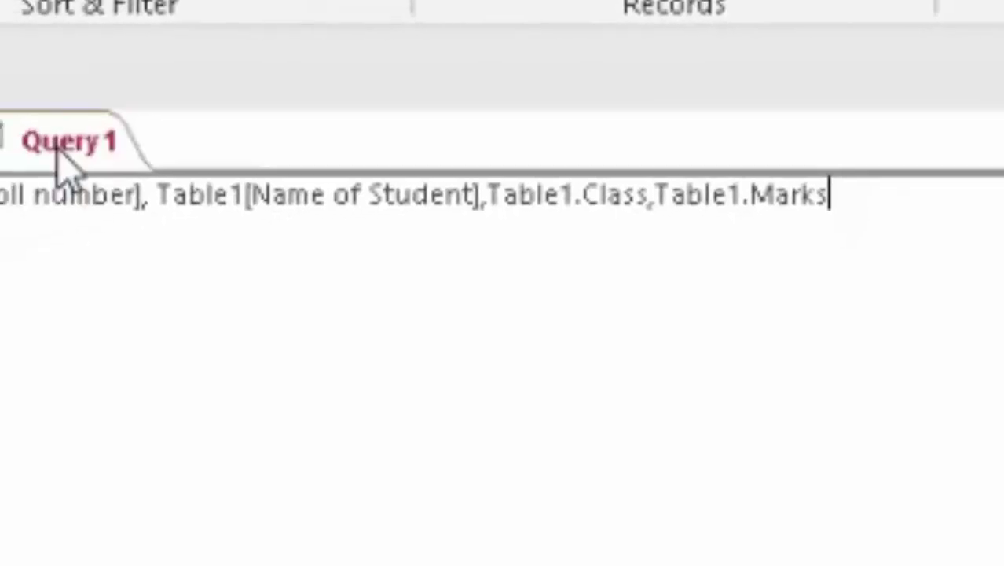
key("Return")
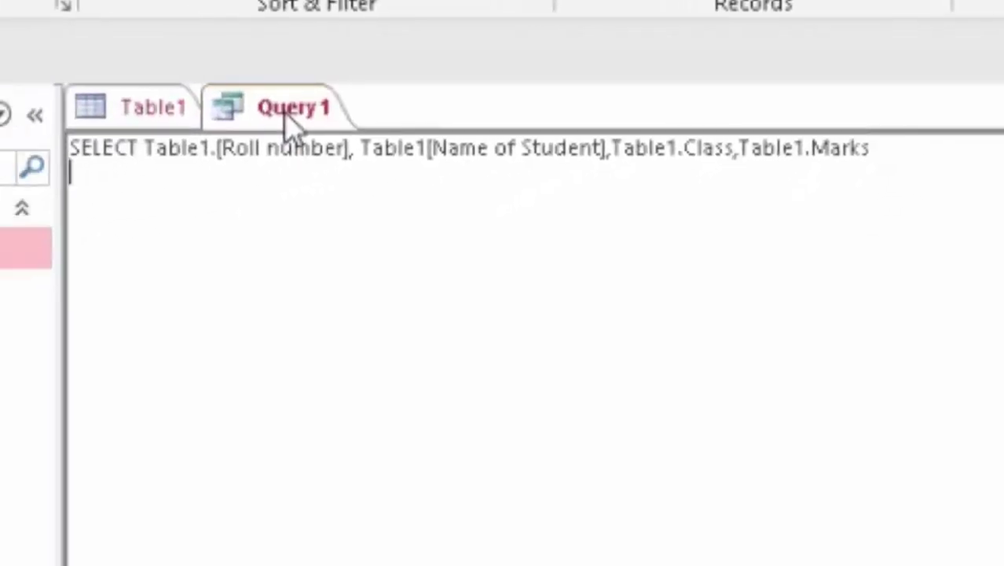
Write the second SQL line FROM Table1; correcting typing mistakes along the way.
type("From")
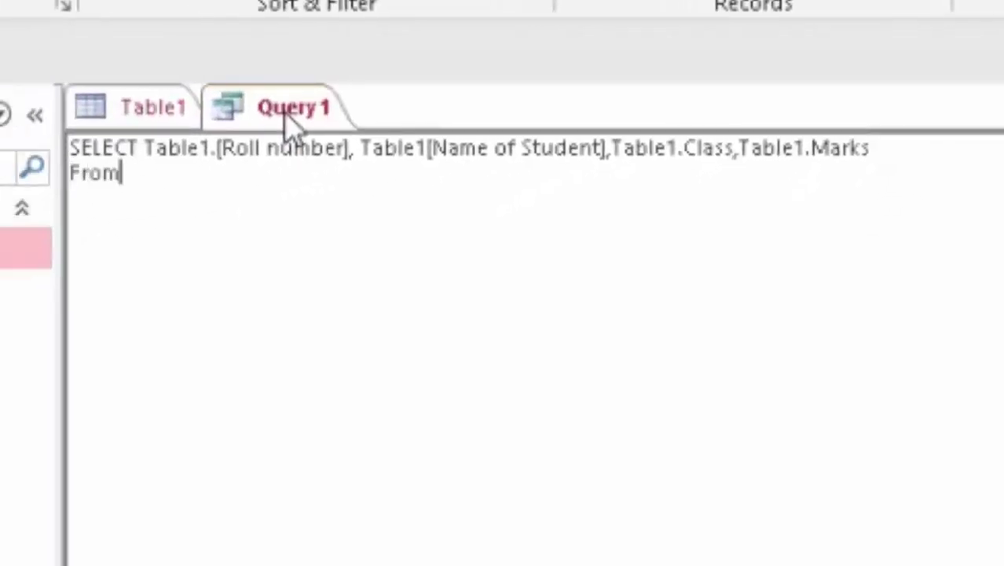
key("BackSpace")
key("BackSpace")
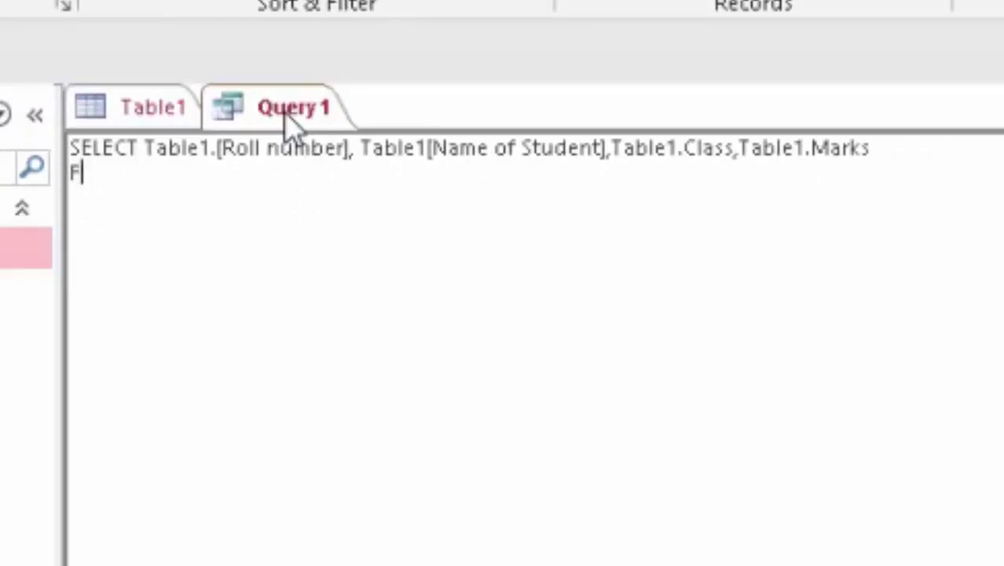
type("RO")
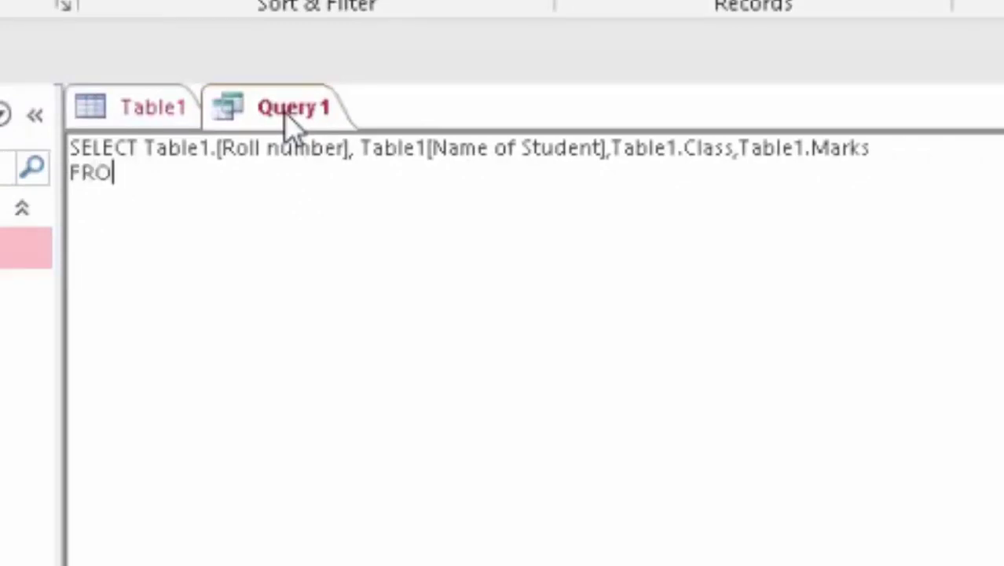
type("M")
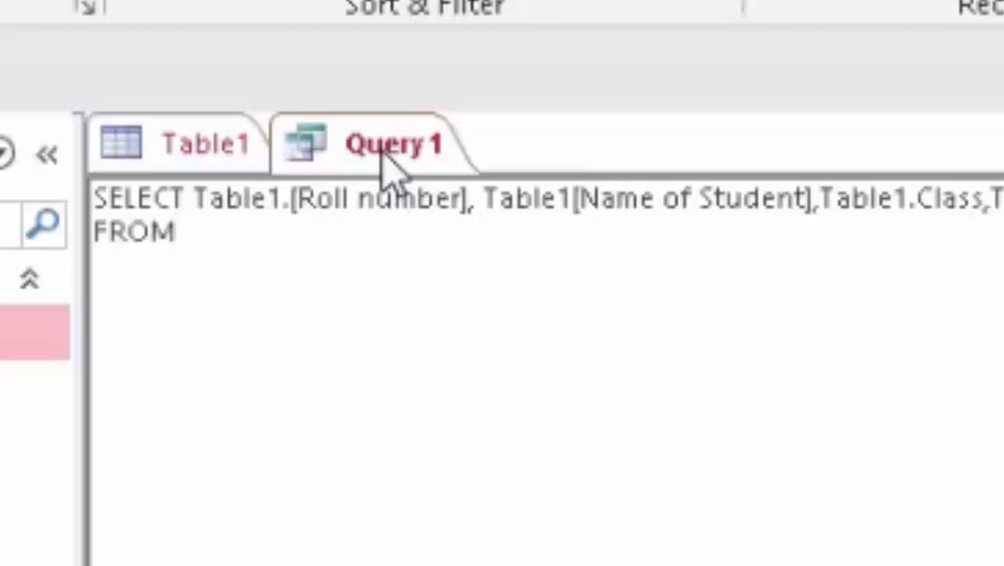
type(" ta")
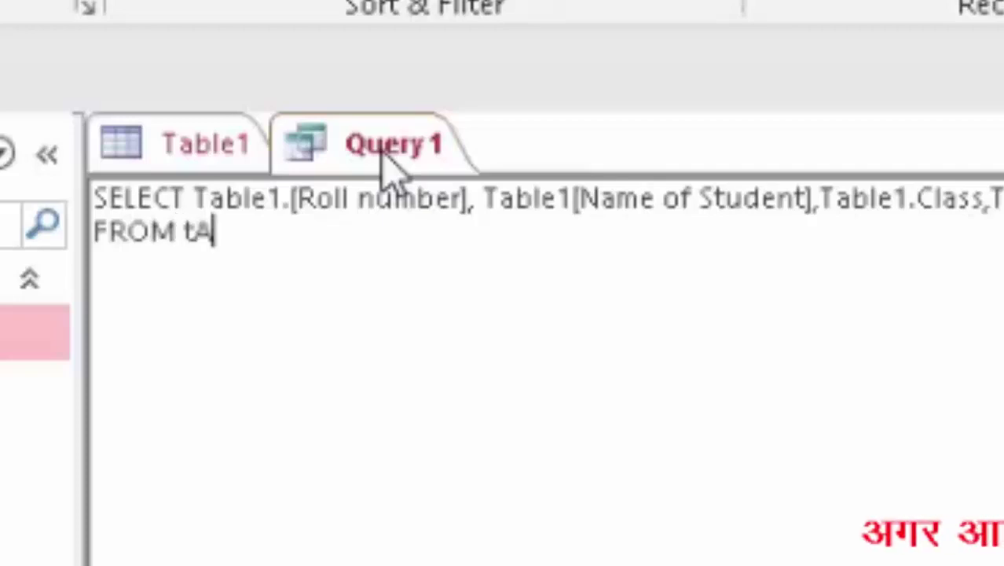
key("BackSpace")
type("T")
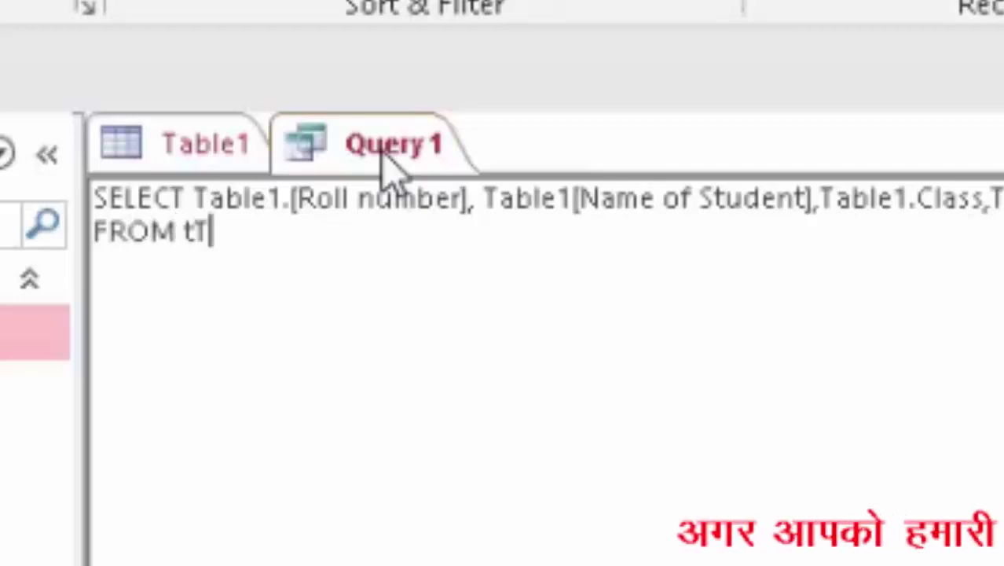
type("a")
key("BackSpace")
key("BackSpace")
key("BackSpace")
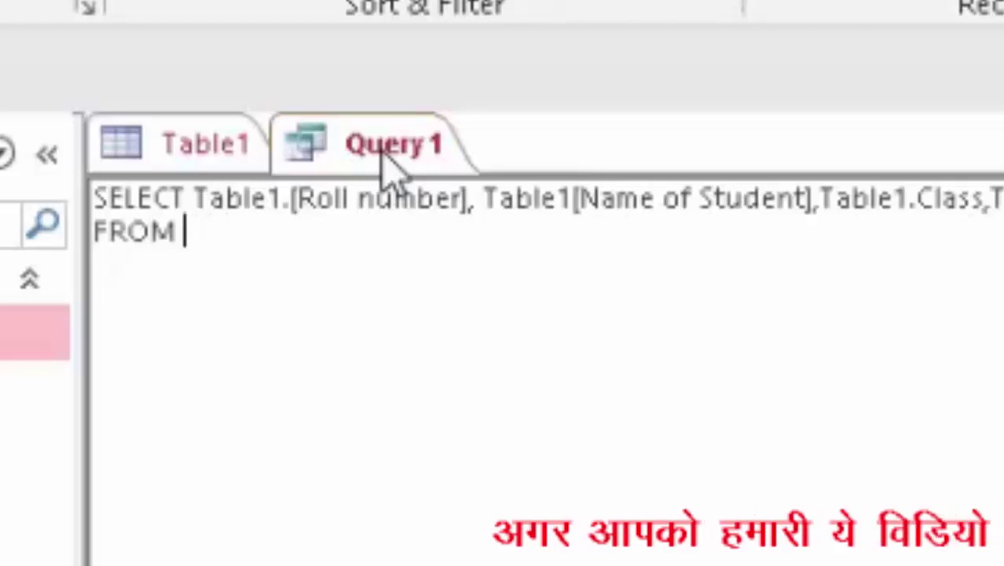
type("Ta")
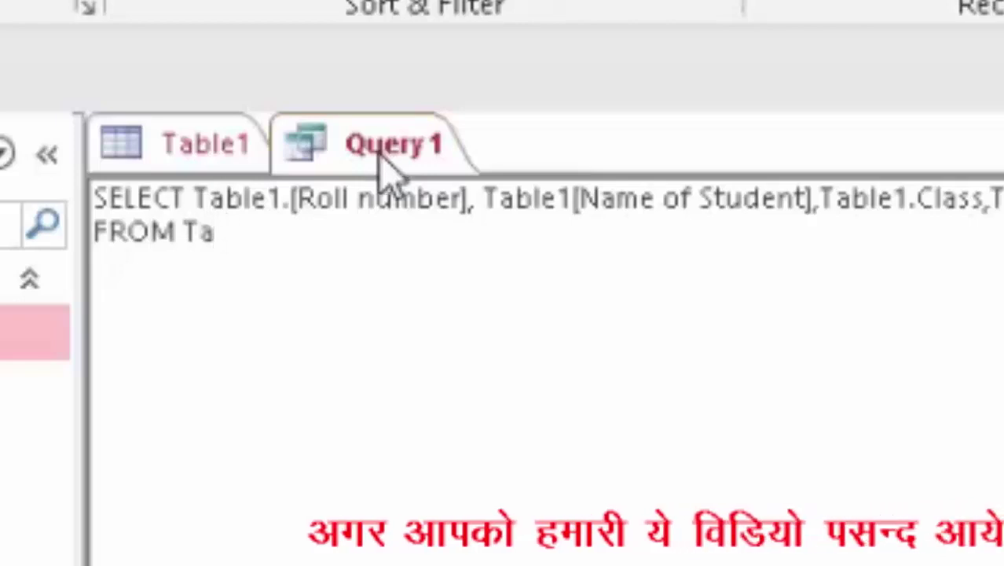
type("ble1")
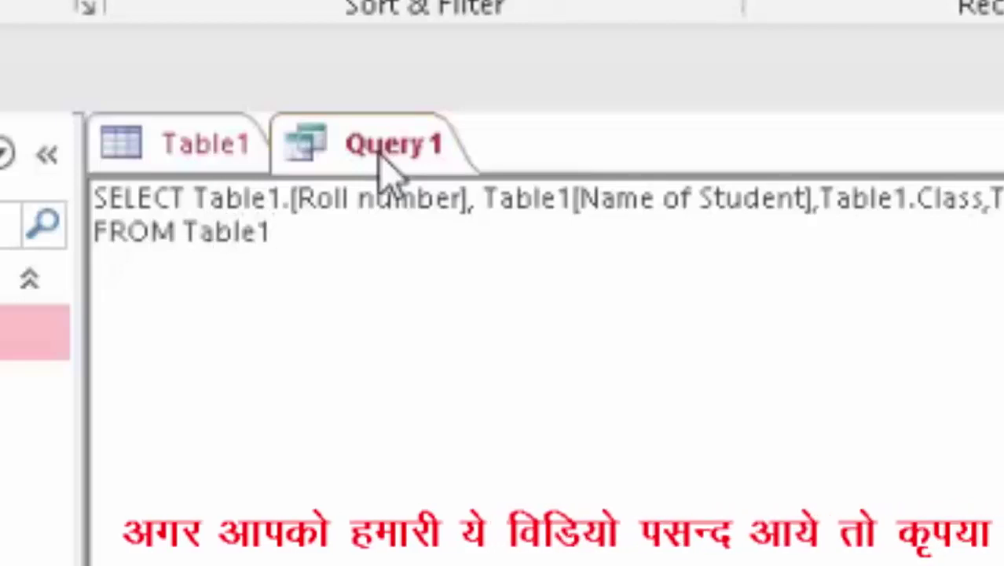
type(";")
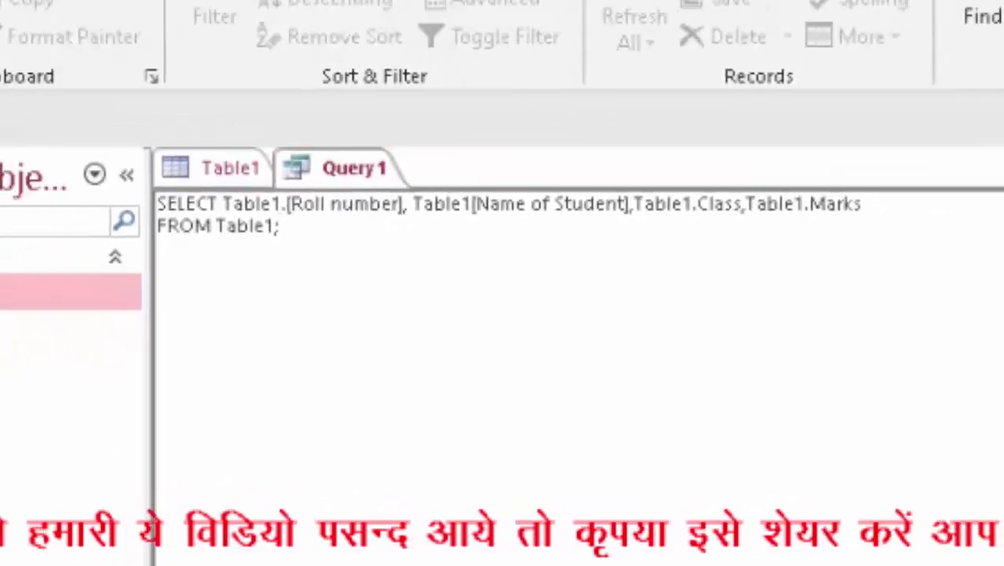
Try saving the query as Query1 and dismiss the resulting syntax error.
left_click(20, 219)
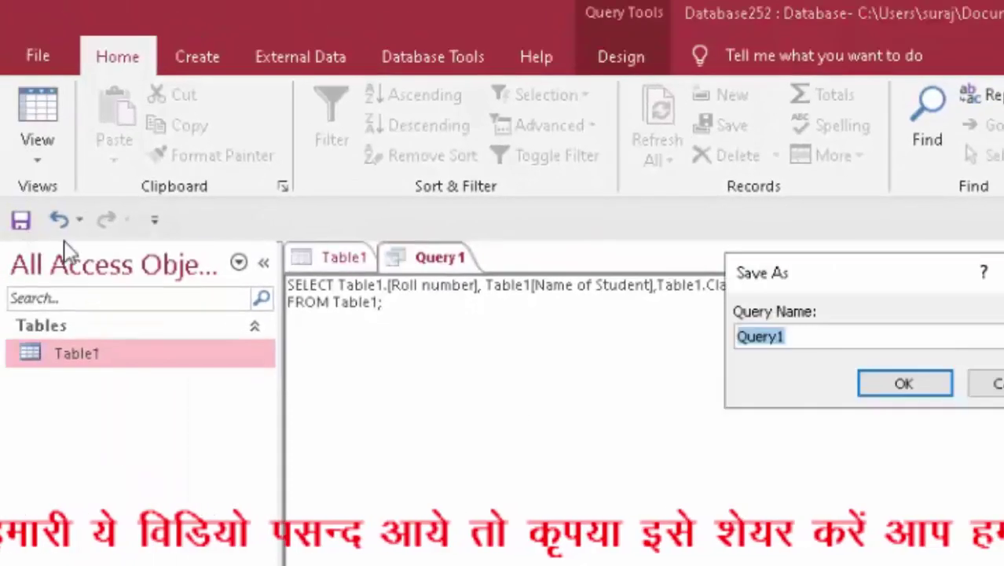
left_click(929, 391)
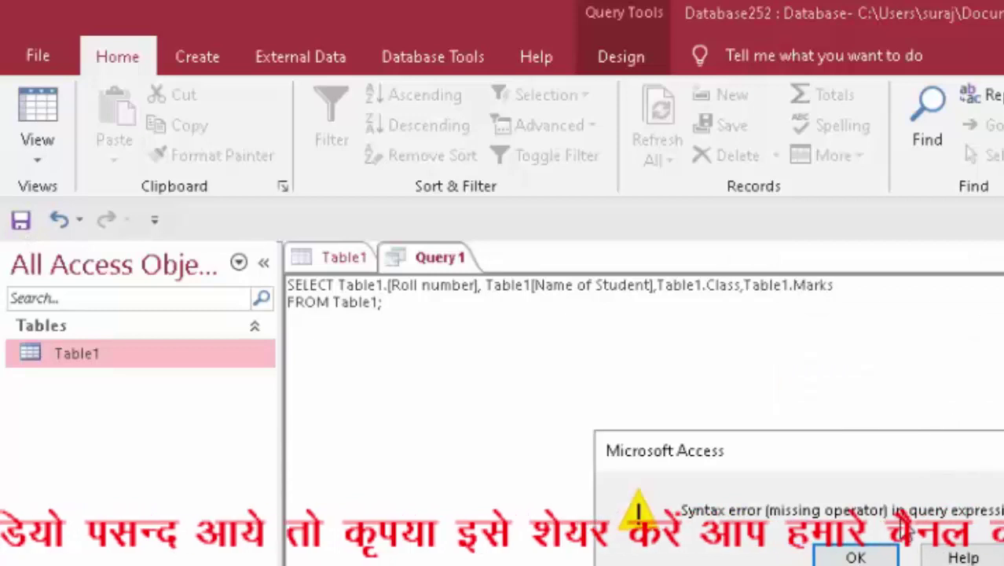
left_click(879, 556)
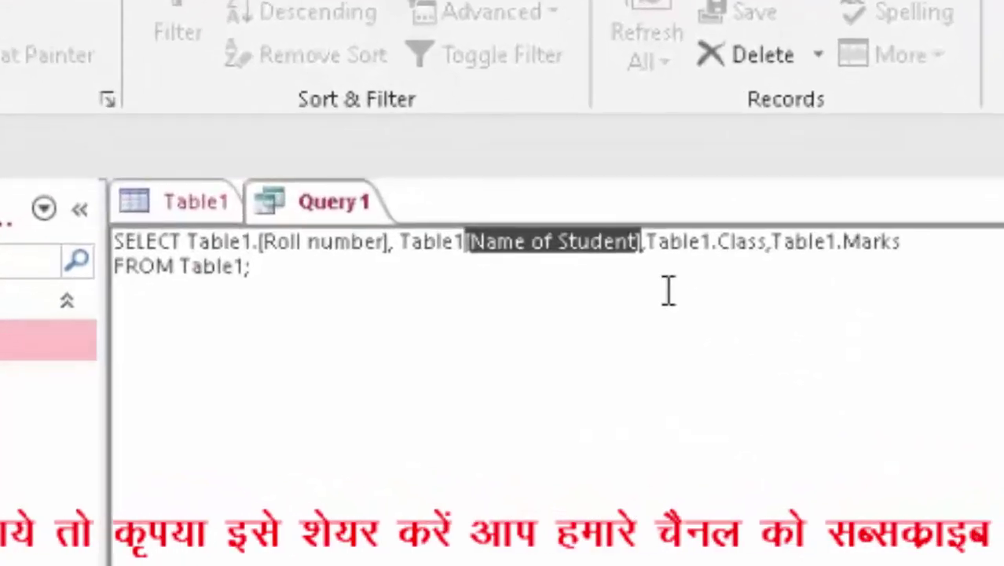
left_click(646, 242)
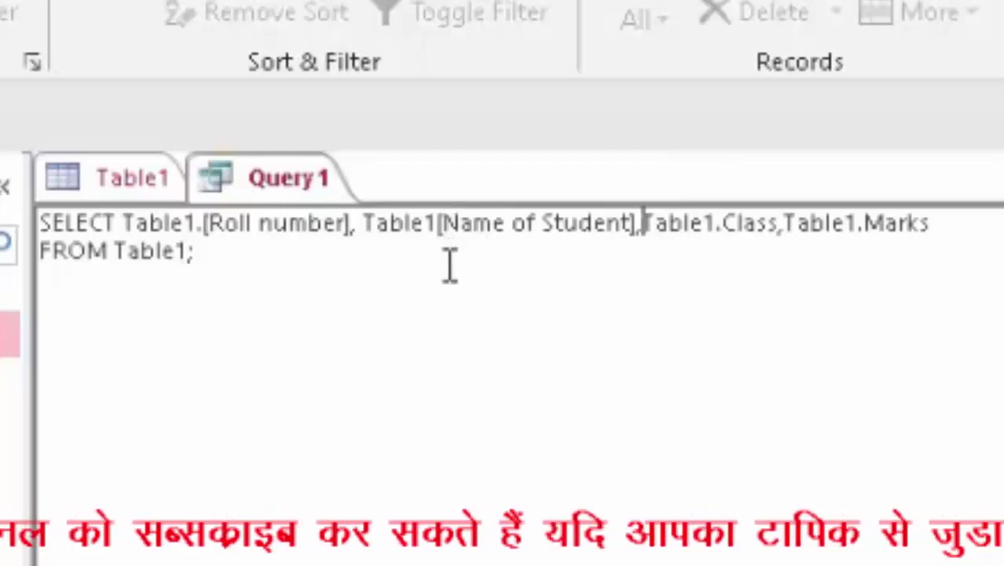
Add the missing period before [Name of Student], save Query1, and reopen Table1's datasheet.
left_click(436, 223)
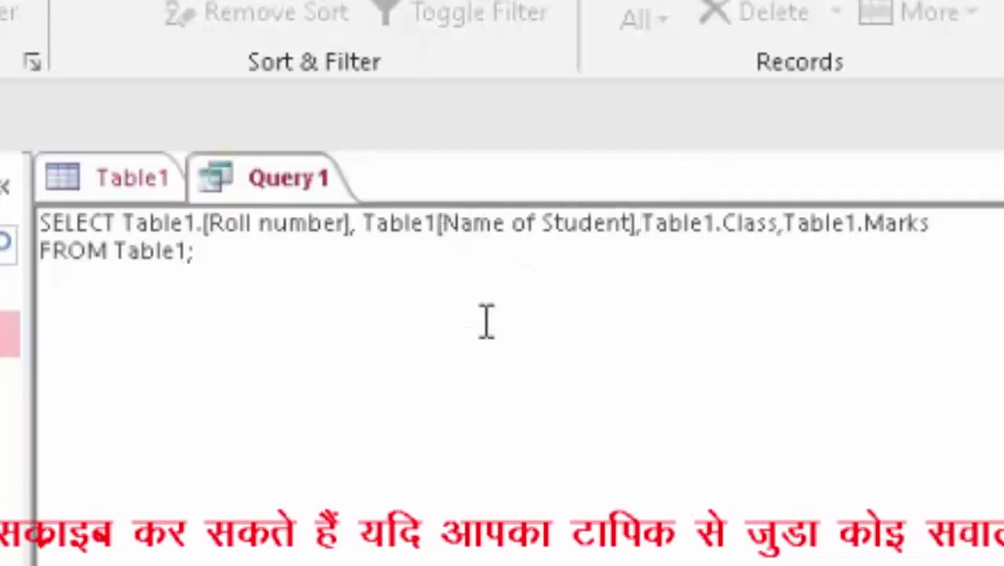
type(".")
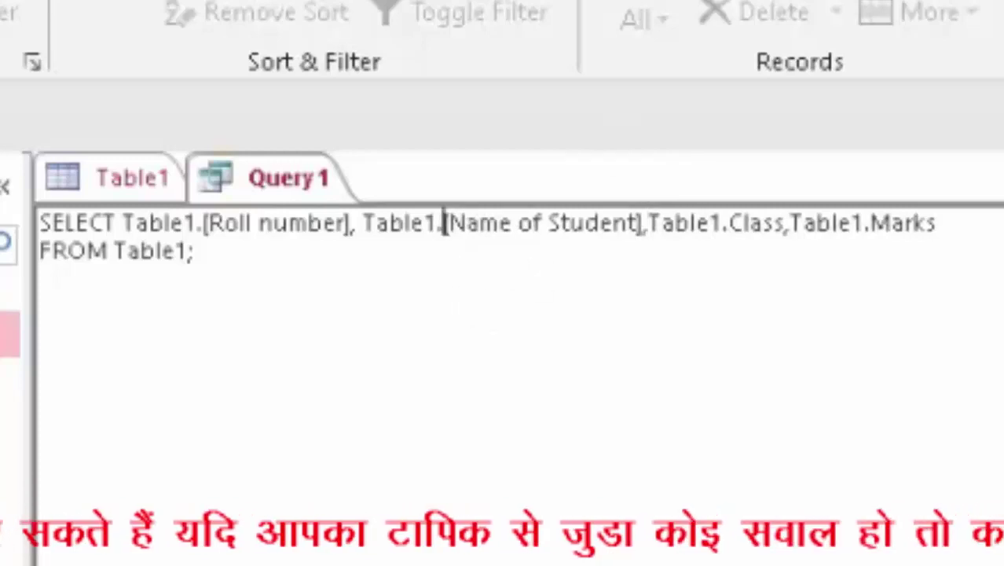
key("ctrl+s")
key("Return")
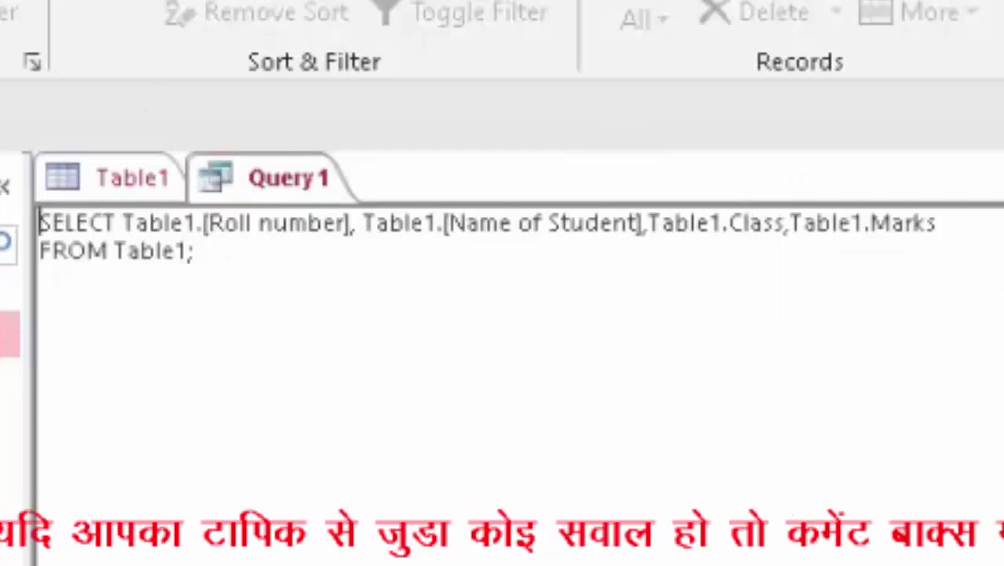
double_click(75, 337)
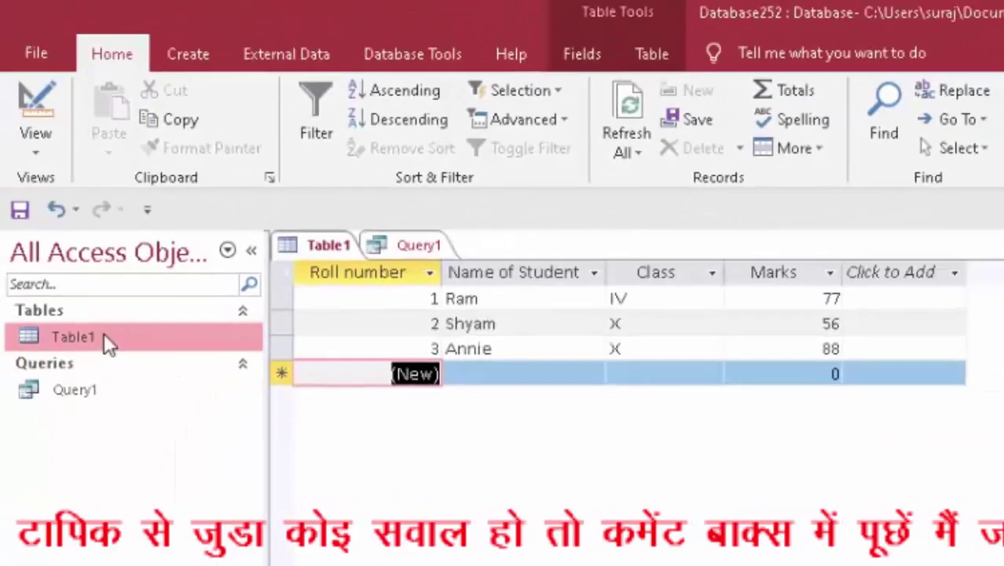
Run Query1 to see the three students' Roll number, Name, Class and Marks.
double_click(106, 390)
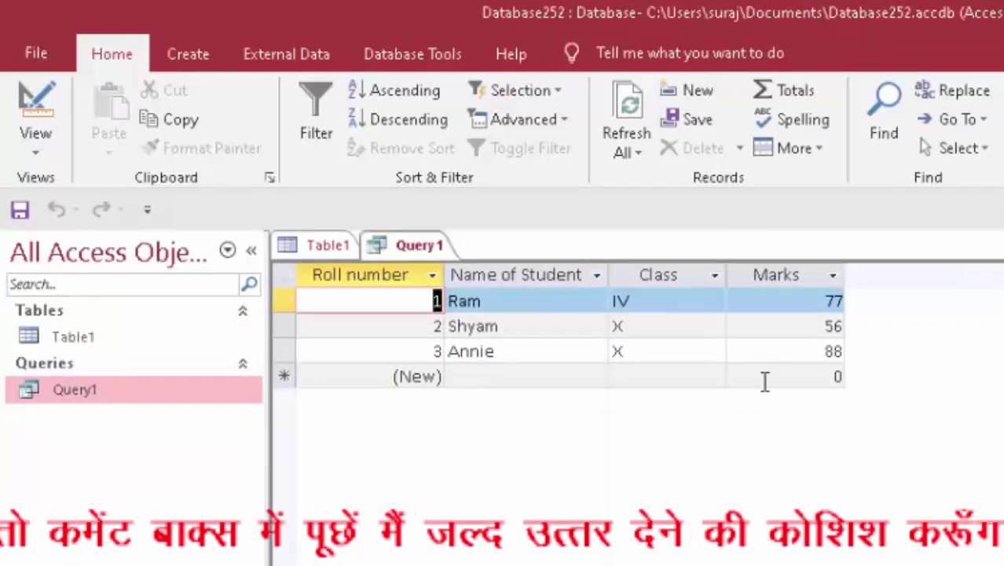
left_click(488, 375)
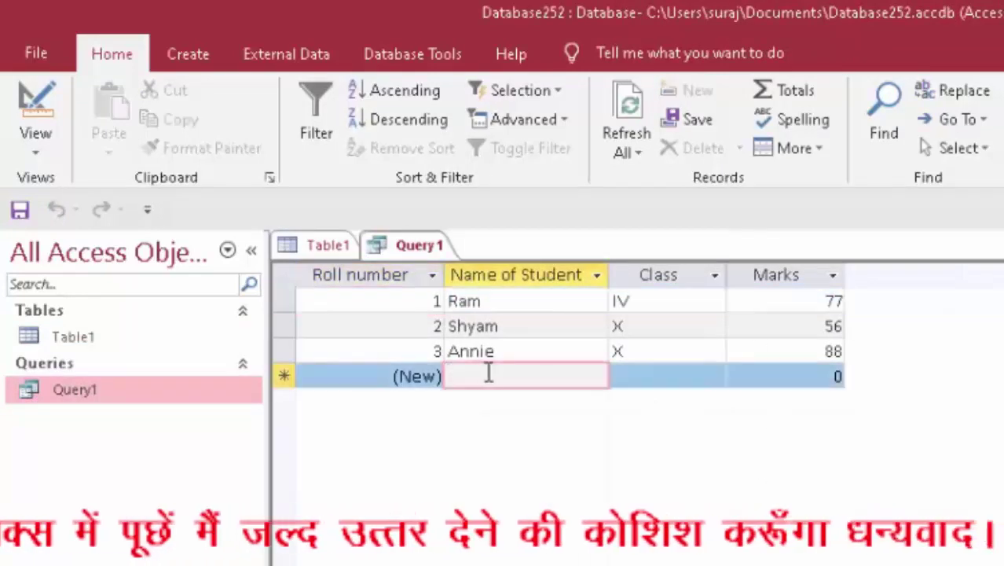